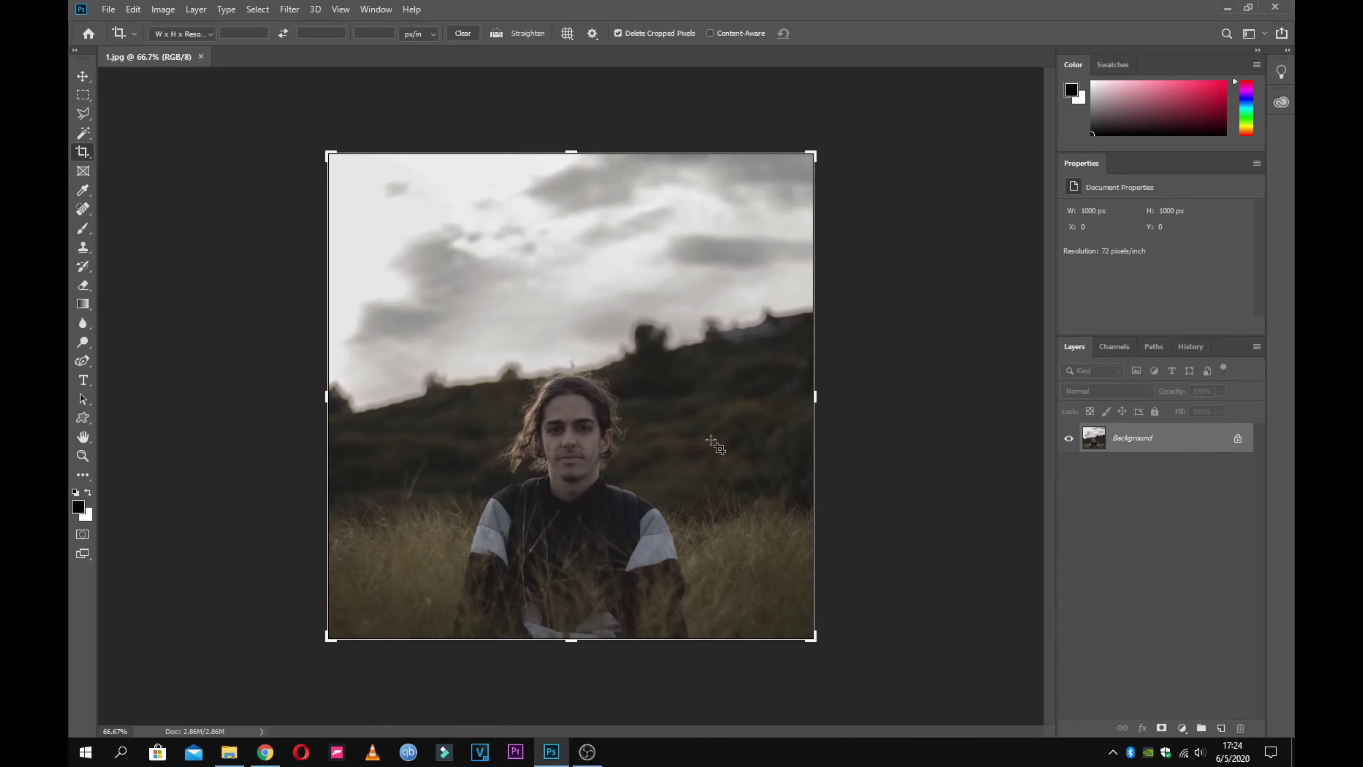
- Commit the 1000×1000 px square crop and duplicate Background as Background copy
left_click(424, 257)
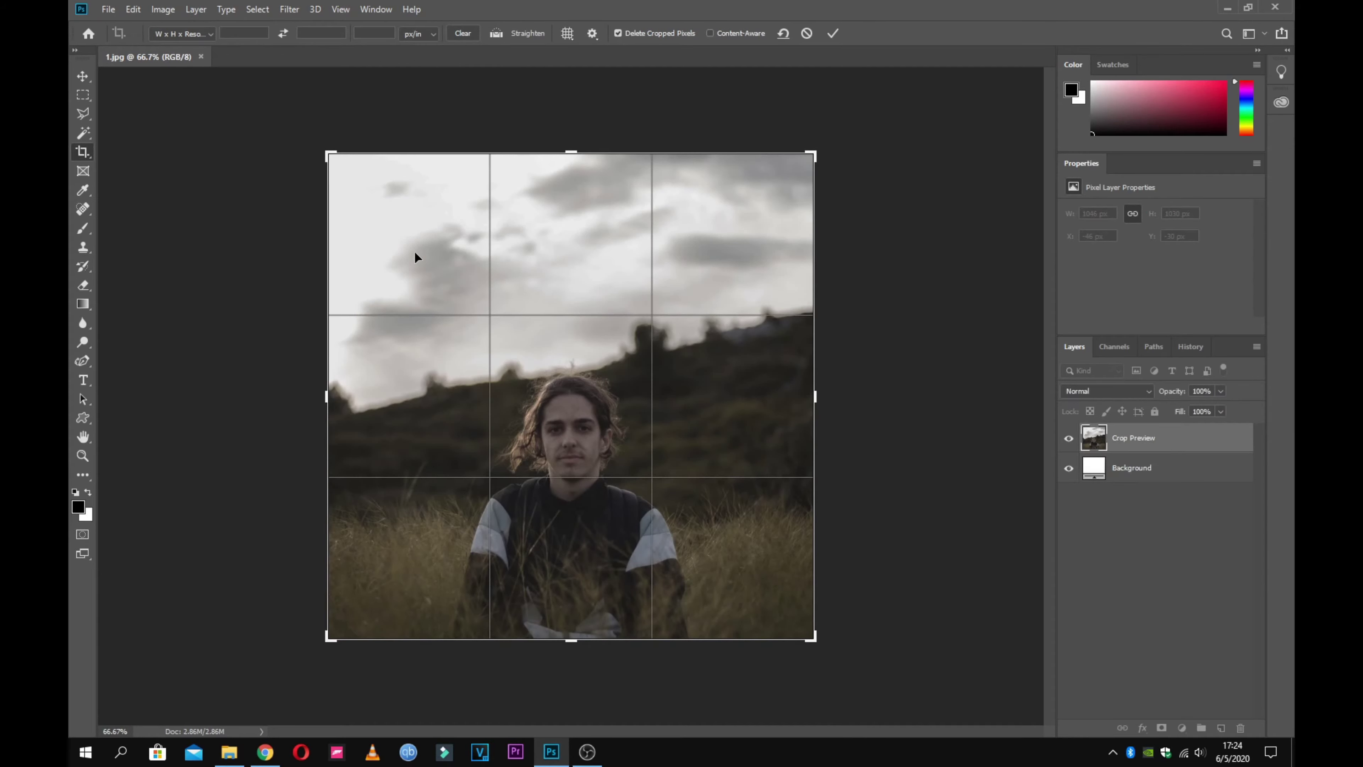
key("Return")
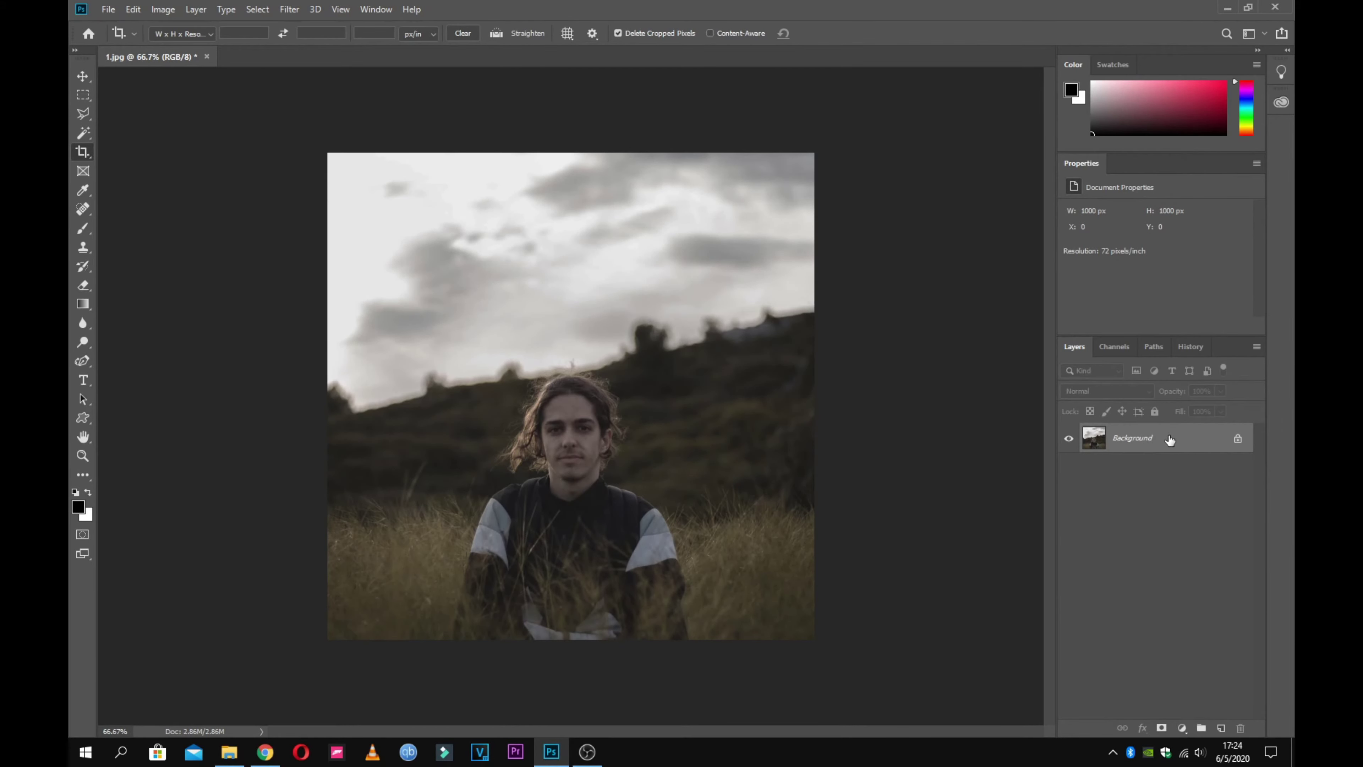
left_click_drag(1169, 439, 1221, 728)
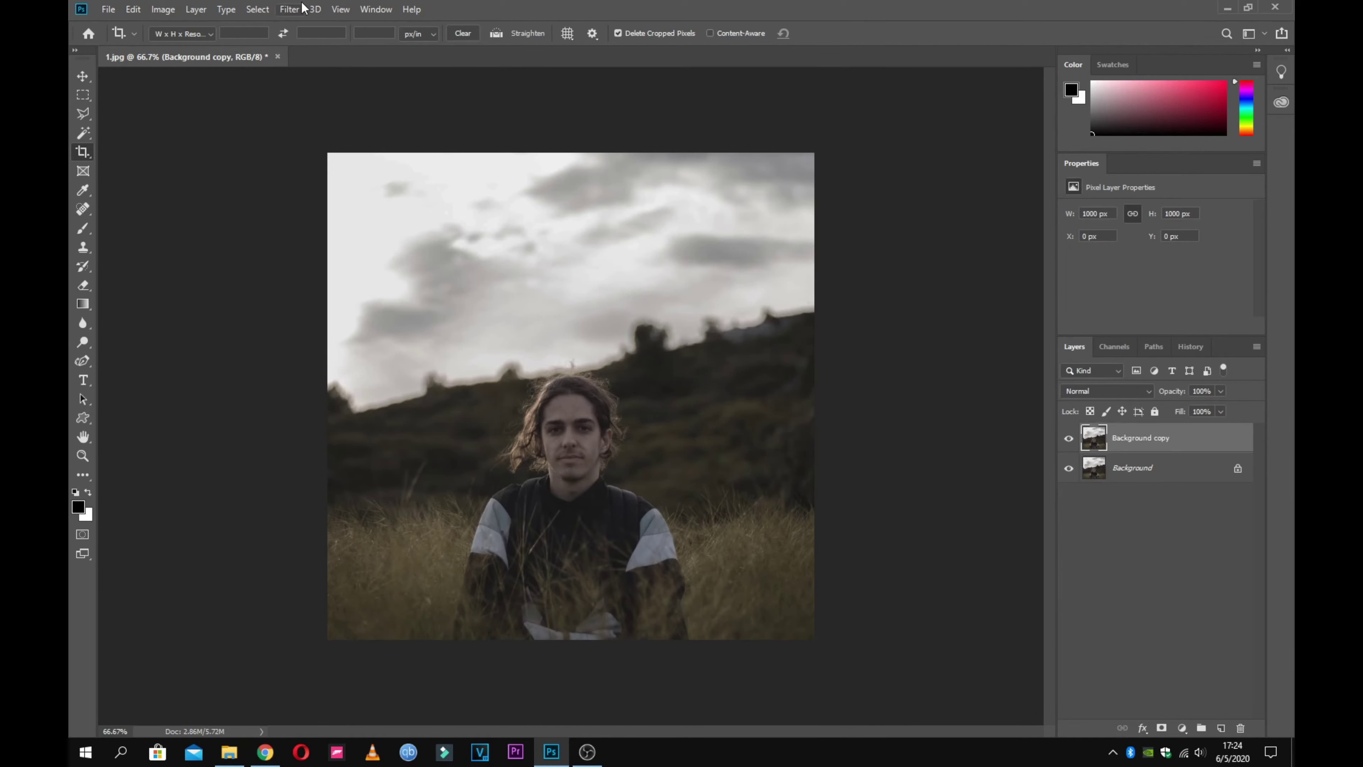
- Apply the Camera Raw Filter to the Background copy layer
left_click(290, 9)
left_click(83, 94)
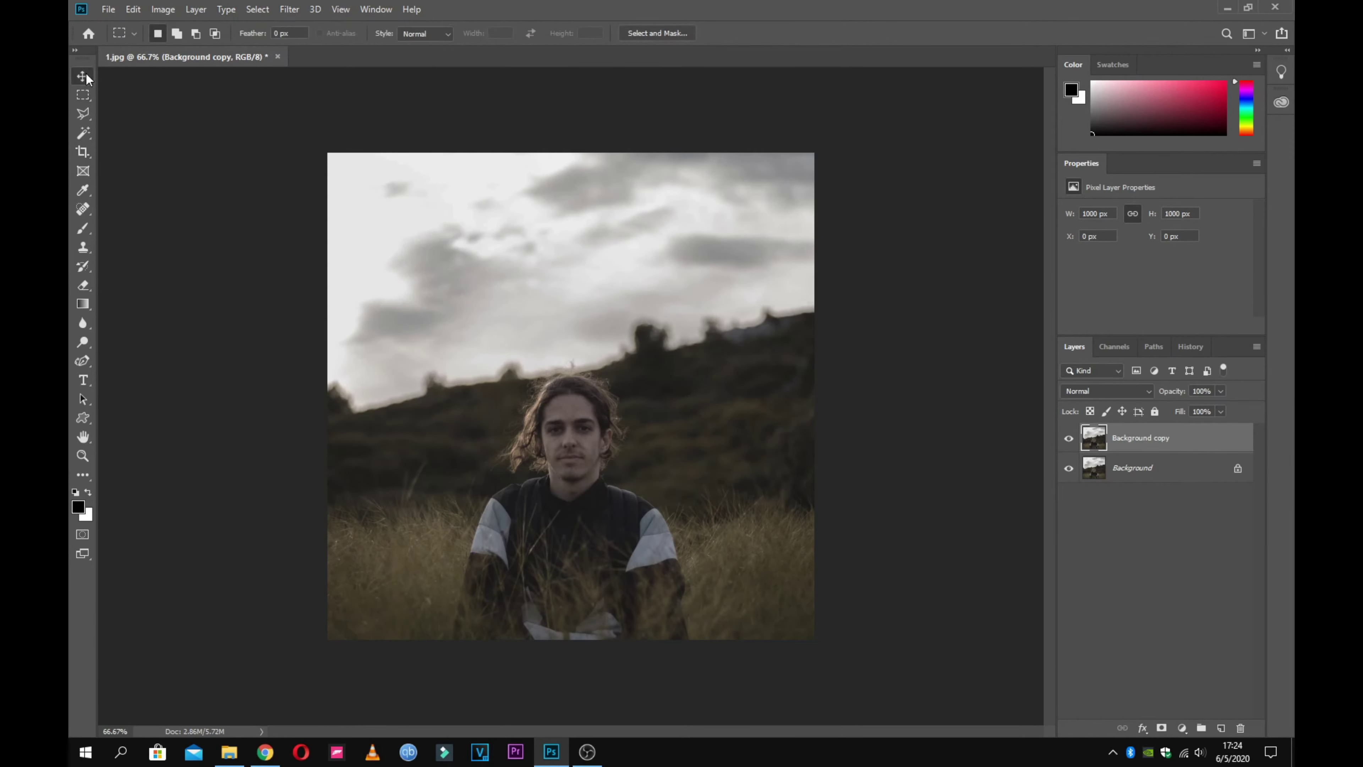
left_click(83, 76)
left_click(314, 10)
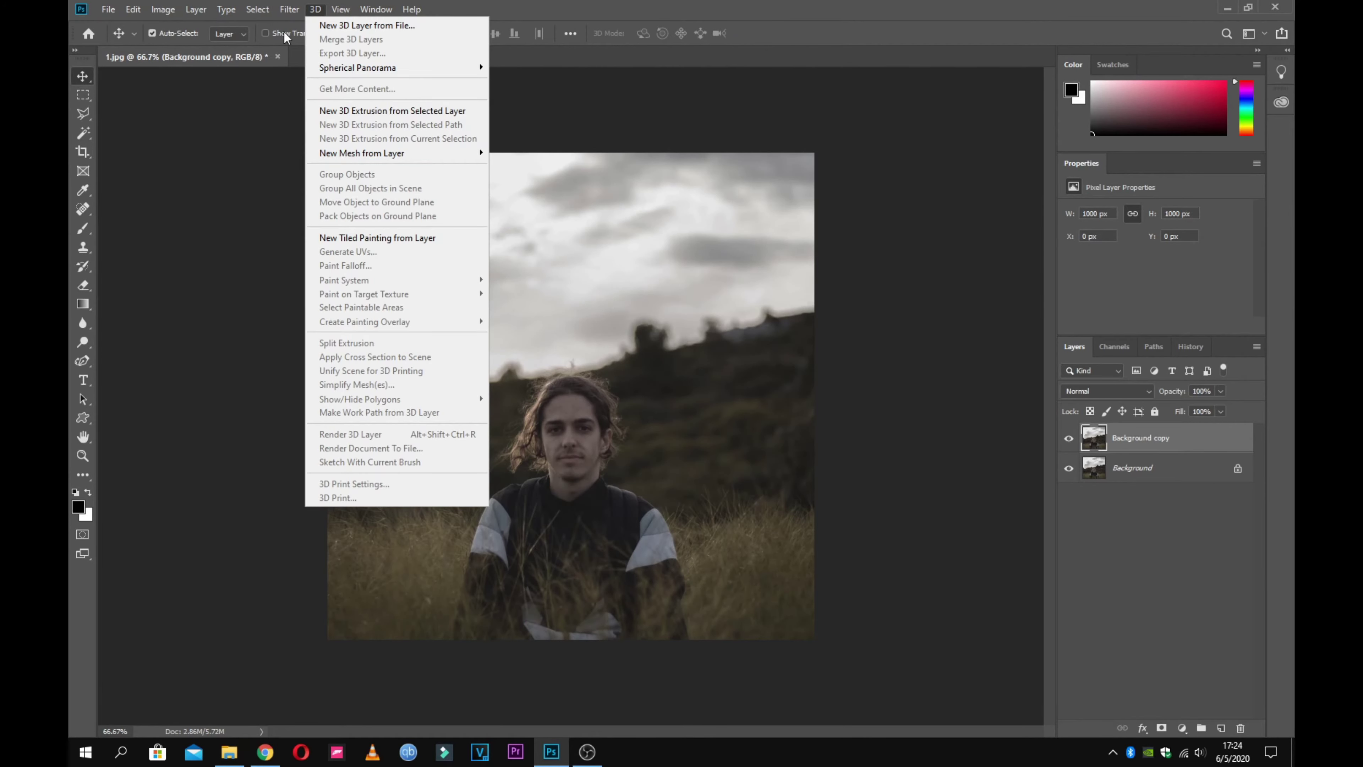
mouse_move(289, 9)
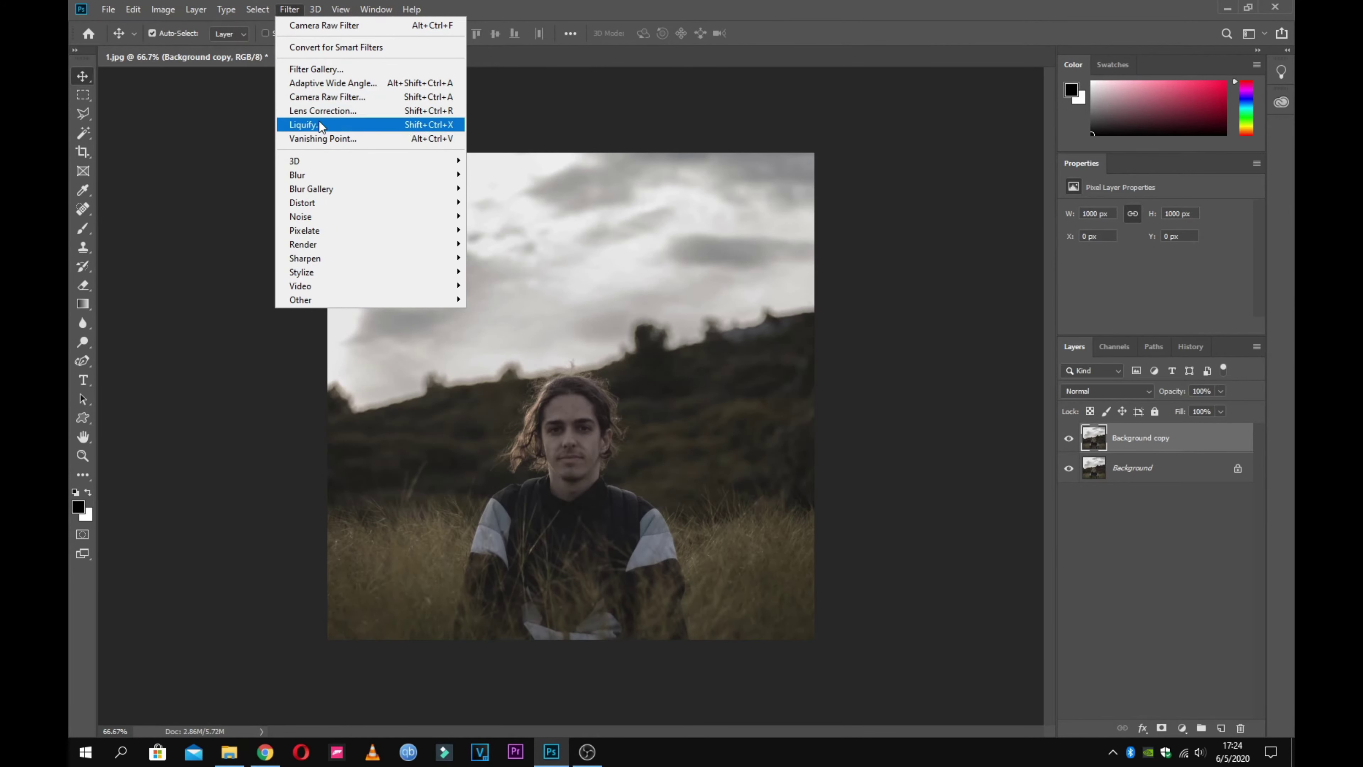
left_click(322, 98)
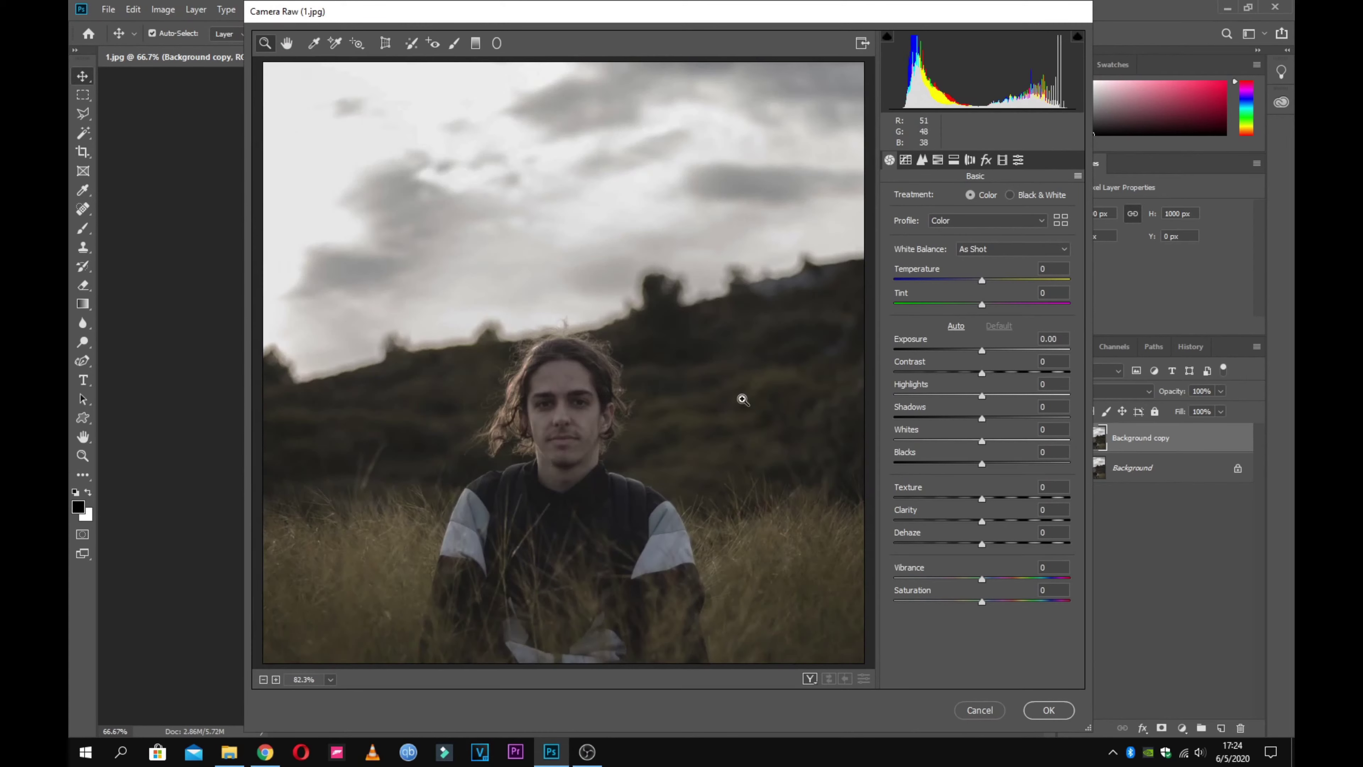
- Set Temperature +27, Tint +9, Exposure +0.70, Contrast +49, Highlights -9, Shadows +31, Whites +57, Blacks +19
left_click(593, 421)
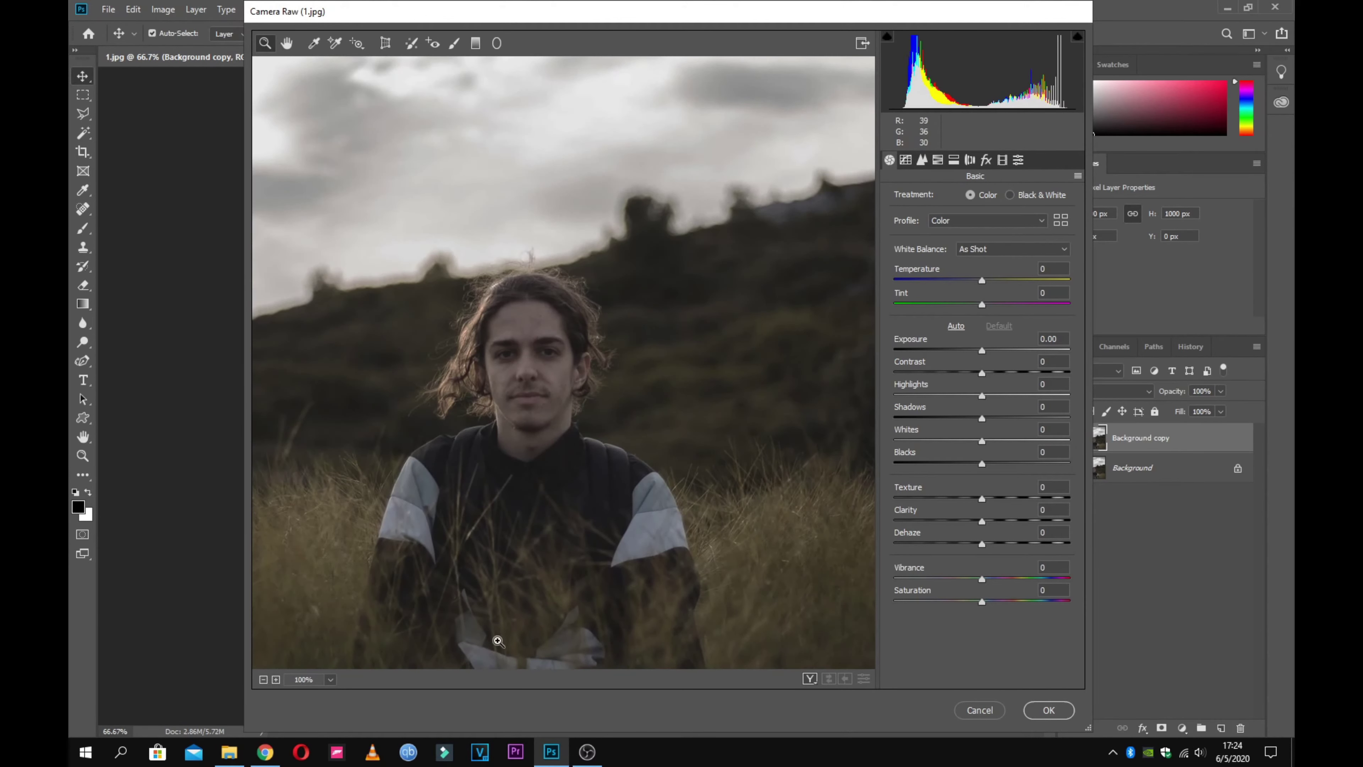
left_click(263, 680)
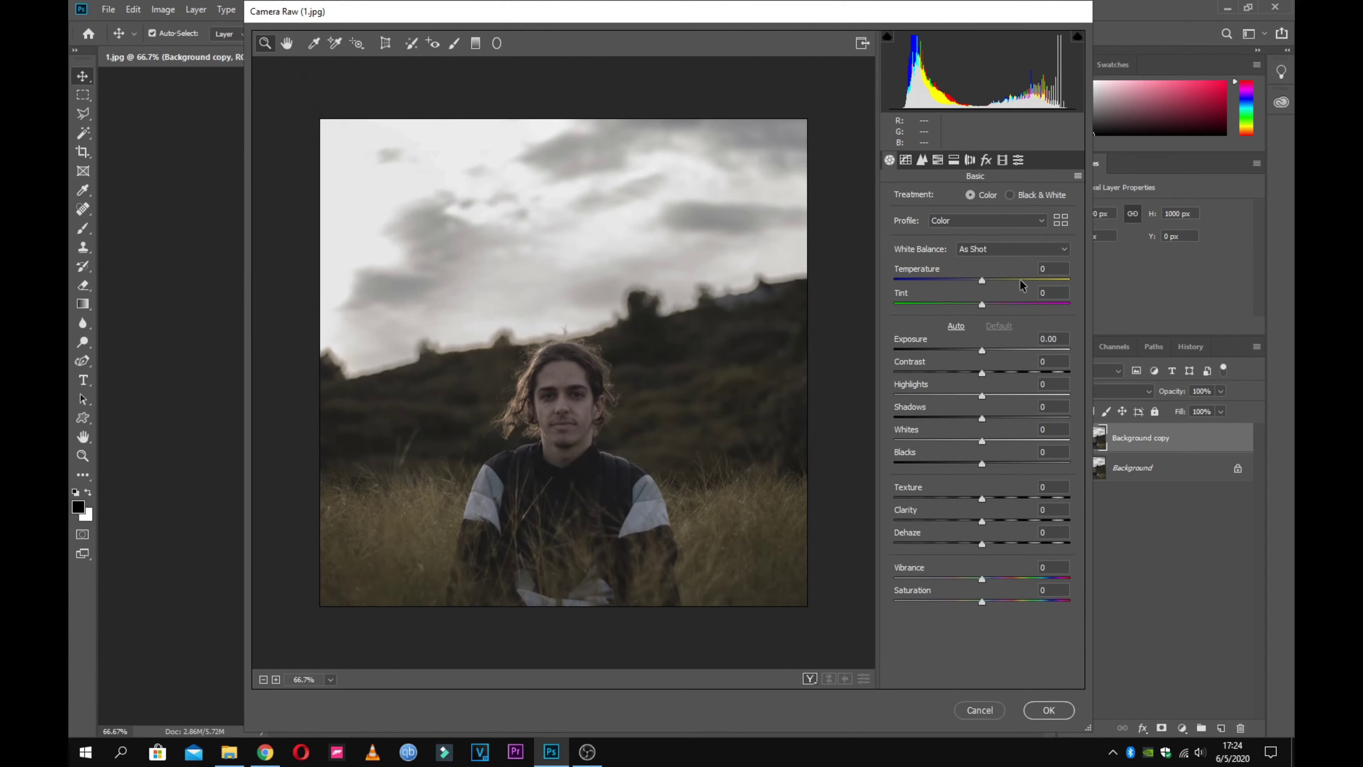
mouse_move(992, 275)
left_mouse_down()
mouse_move(950, 271)
mouse_move(1004, 269)
mouse_move(979, 289)
mouse_move(990, 344)
mouse_move(1038, 363)
mouse_move(1022, 367)
left_mouse_up()
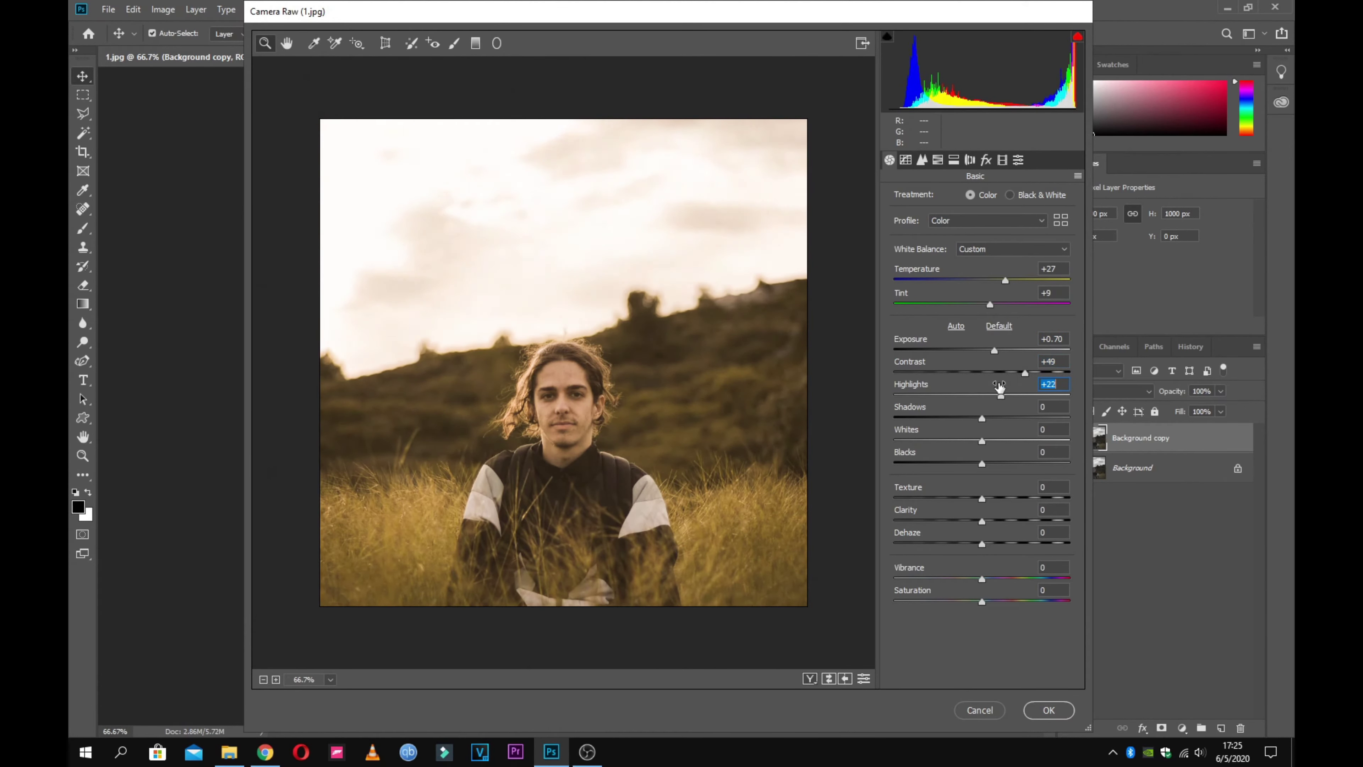
mouse_move(981, 396)
left_mouse_down()
mouse_move(912, 384)
mouse_move(1024, 395)
mouse_move(1010, 395)
mouse_move(1018, 415)
mouse_move(993, 421)
mouse_move(1032, 433)
left_mouse_up()
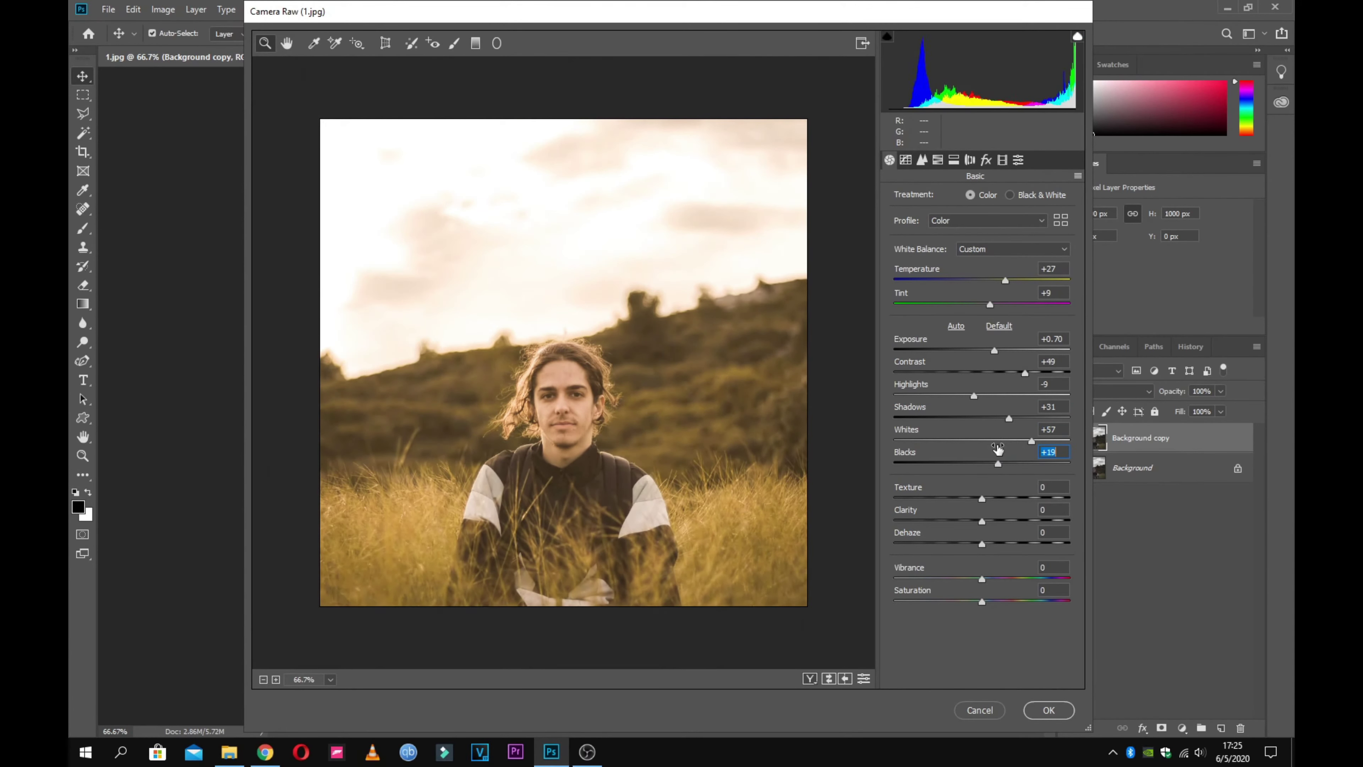
- Set Blacks -26, Texture +21, Clarity +24, Dehaze +23, Vibrance and Saturation +8, and shift Tint toward magenta
mouse_move(987, 452)
left_mouse_down()
mouse_move(956, 454)
mouse_move(995, 444)
mouse_move(965, 456)
mouse_move(1060, 487)
mouse_move(954, 494)
mouse_move(1000, 497)
mouse_move(982, 524)
left_mouse_up()
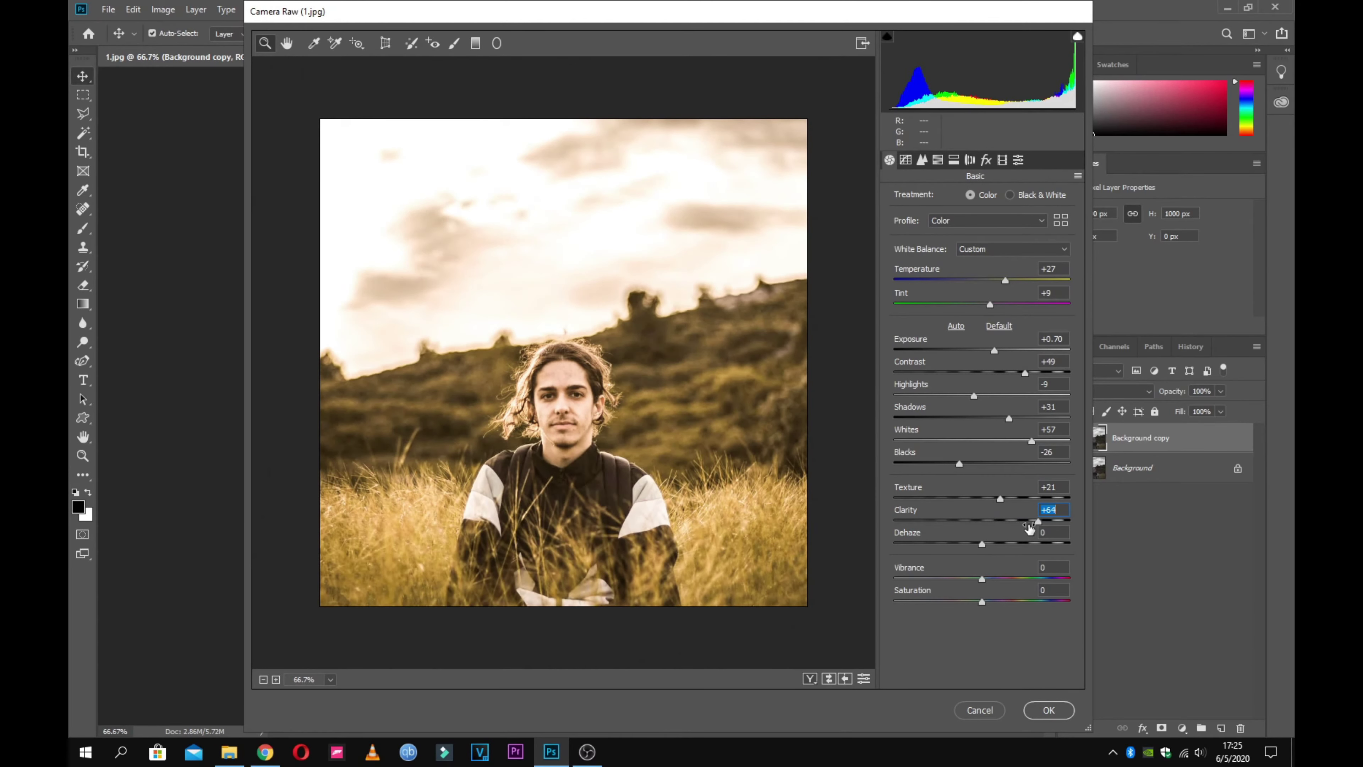
mouse_move(979, 527)
left_mouse_down()
mouse_move(1014, 529)
mouse_move(970, 540)
mouse_move(1002, 542)
mouse_move(987, 600)
left_mouse_up()
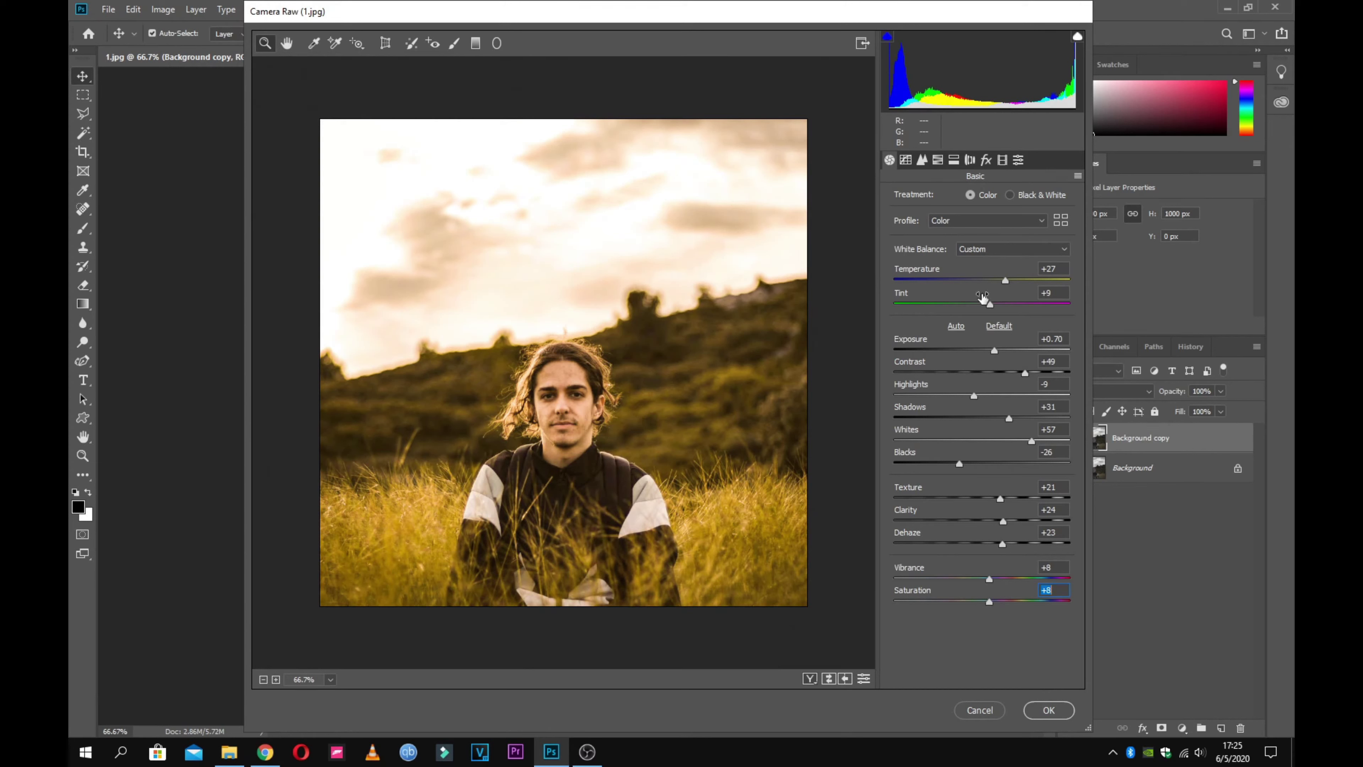
left_click(988, 250)
left_click(988, 250)
mouse_move(1000, 305)
left_mouse_down()
mouse_move(1023, 304)
mouse_move(1007, 305)
left_mouse_up()
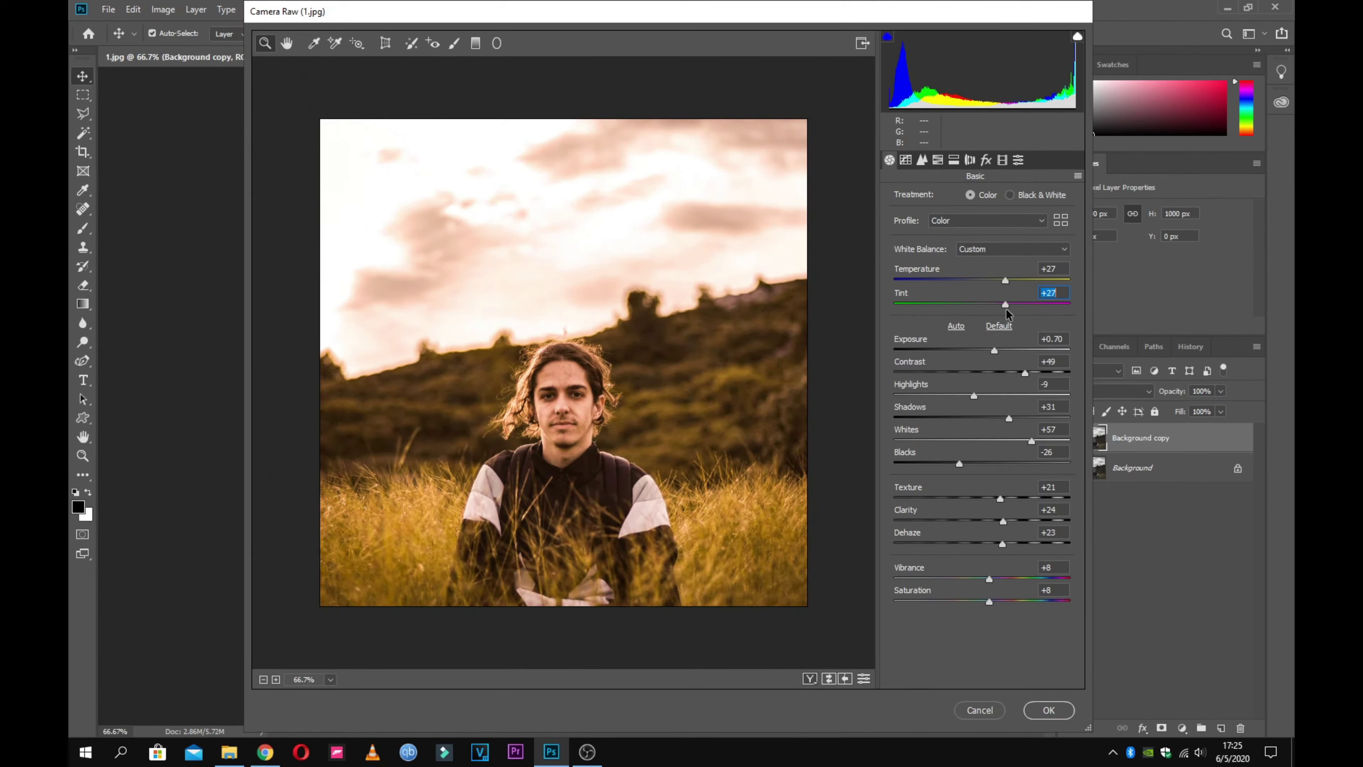
- Briefly preview the photo in black and white, then bring up the HSL hue controls
left_click(1011, 195)
left_click(971, 195)
left_click(906, 160)
left_click(937, 160)
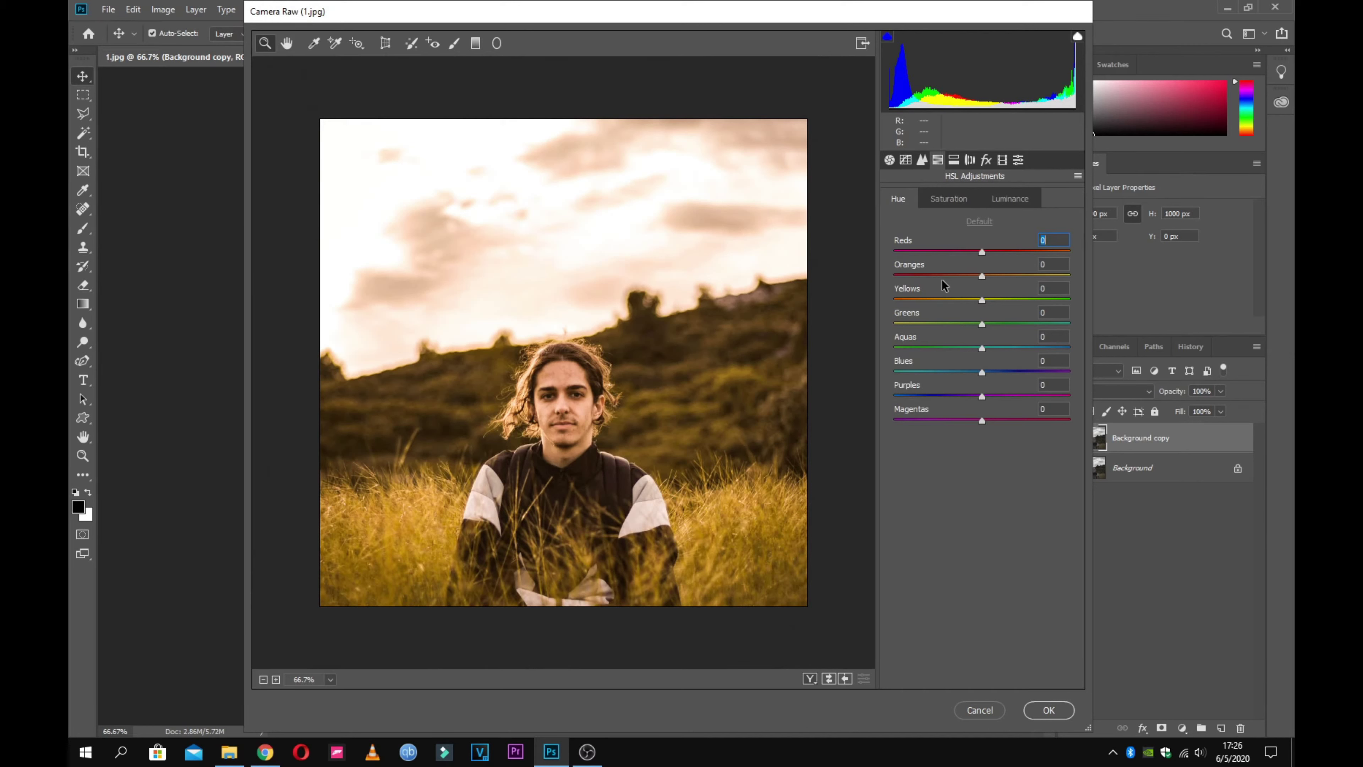
- Shift the Oranges hue to -11 and Yellows to -18, keeping Blues at 0
mouse_move(983, 275)
left_mouse_down()
mouse_move(914, 276)
mouse_move(972, 277)
mouse_move(992, 300)
mouse_move(964, 324)
mouse_move(990, 336)
left_mouse_up()
type("0")
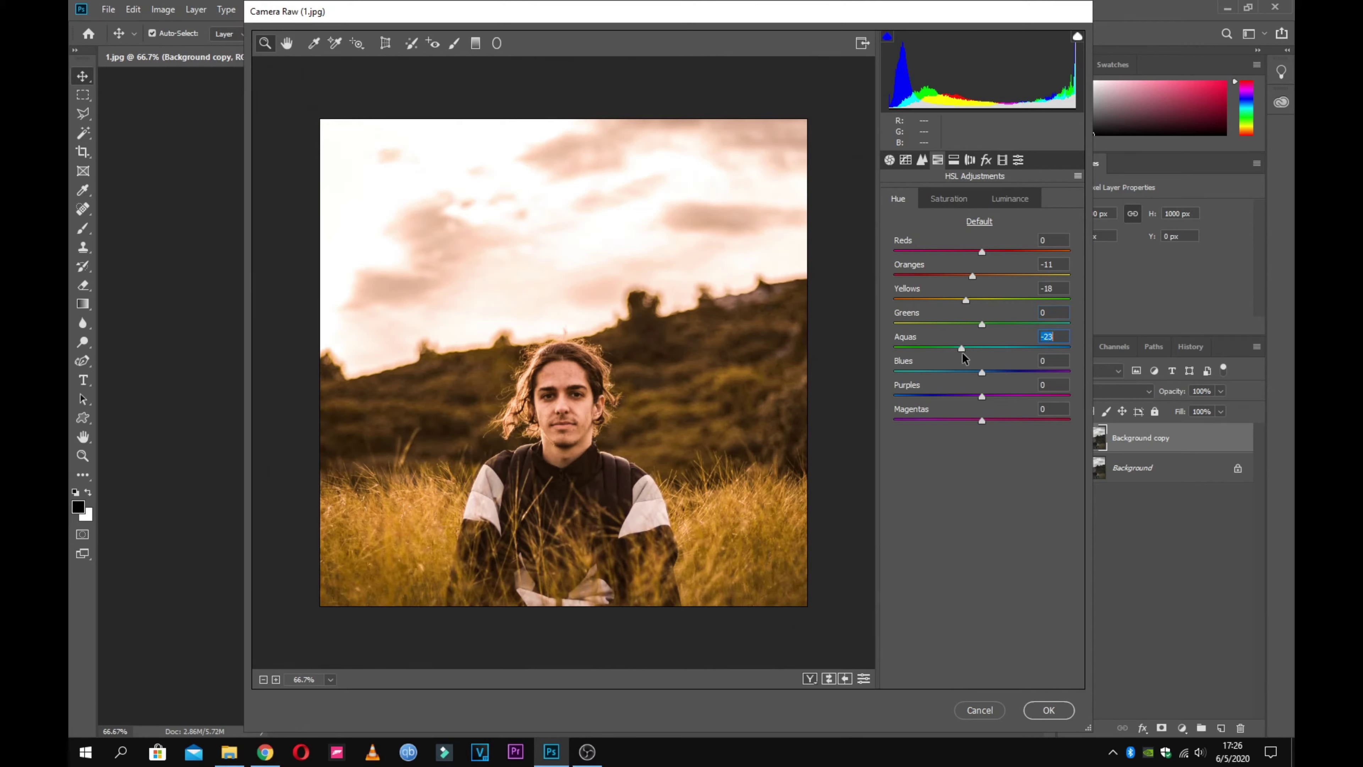
type("0")
left_click_drag(983, 372, 1025, 376)
left_click(1051, 372)
double_click(1022, 372)
- Reset the Purples and Magentas hues to 0
left_click(988, 396)
left_click_drag(988, 397, 1007, 397)
double_click(981, 396)
double_click(1006, 416)
left_click(953, 159)
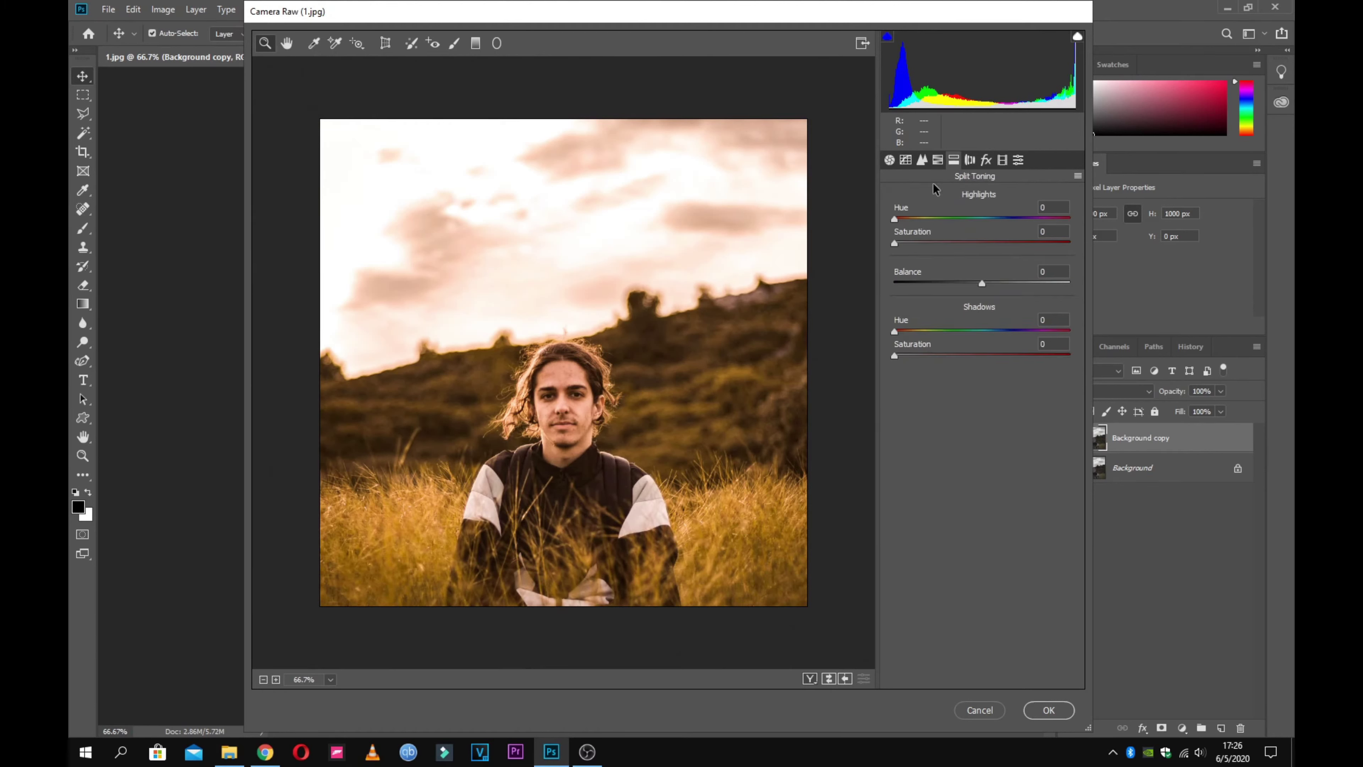
- Tone the highlights warm pink-orange: Hue 24, Saturation 33, Balance -22
mouse_move(894, 219)
left_mouse_down()
mouse_move(897, 257)
mouse_move(920, 243)
mouse_move(915, 219)
left_mouse_up()
left_click(965, 242)
mouse_move(915, 219)
left_mouse_down()
mouse_move(1031, 219)
mouse_move(895, 219)
left_mouse_up()
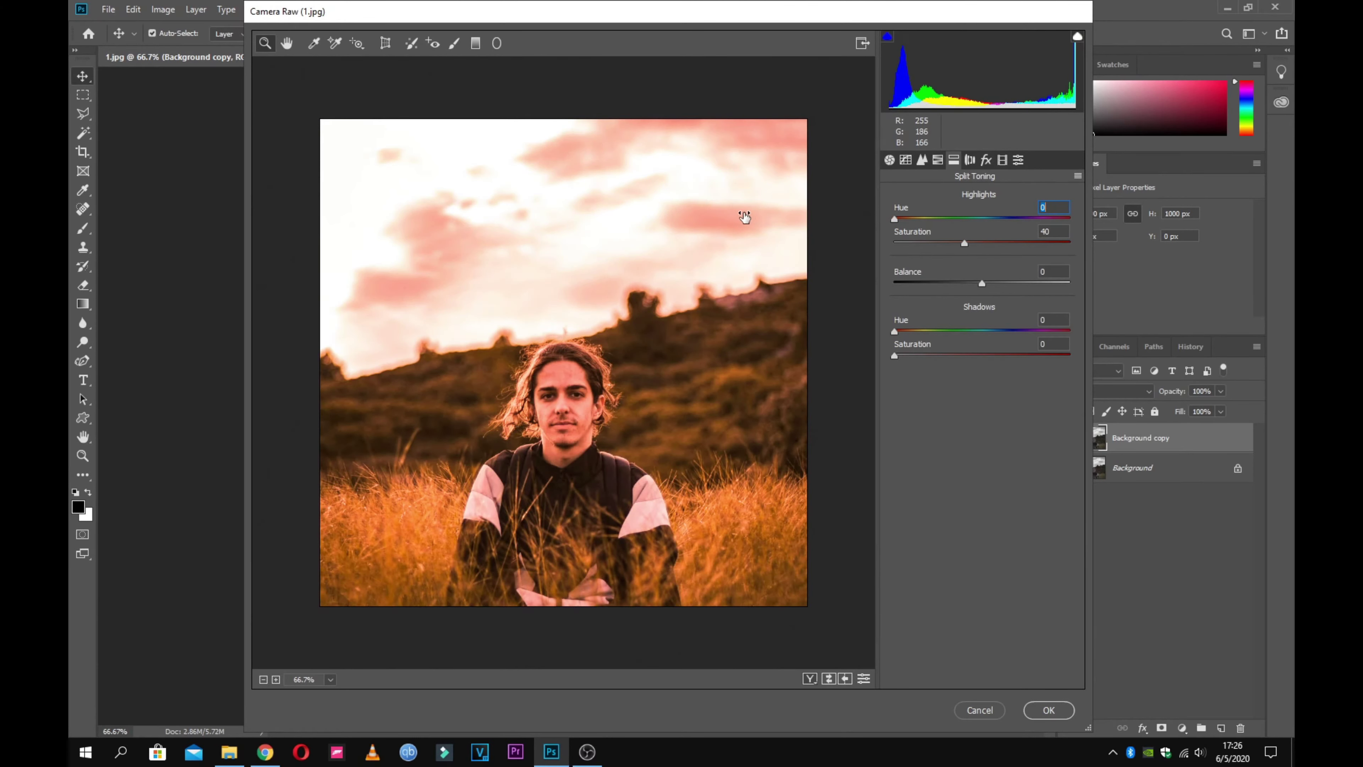
left_click_drag(745, 217, 758, 223)
mouse_move(965, 244)
left_mouse_down()
mouse_move(953, 242)
mouse_move(939, 285)
mouse_move(975, 307)
mouse_move(962, 308)
left_mouse_up()
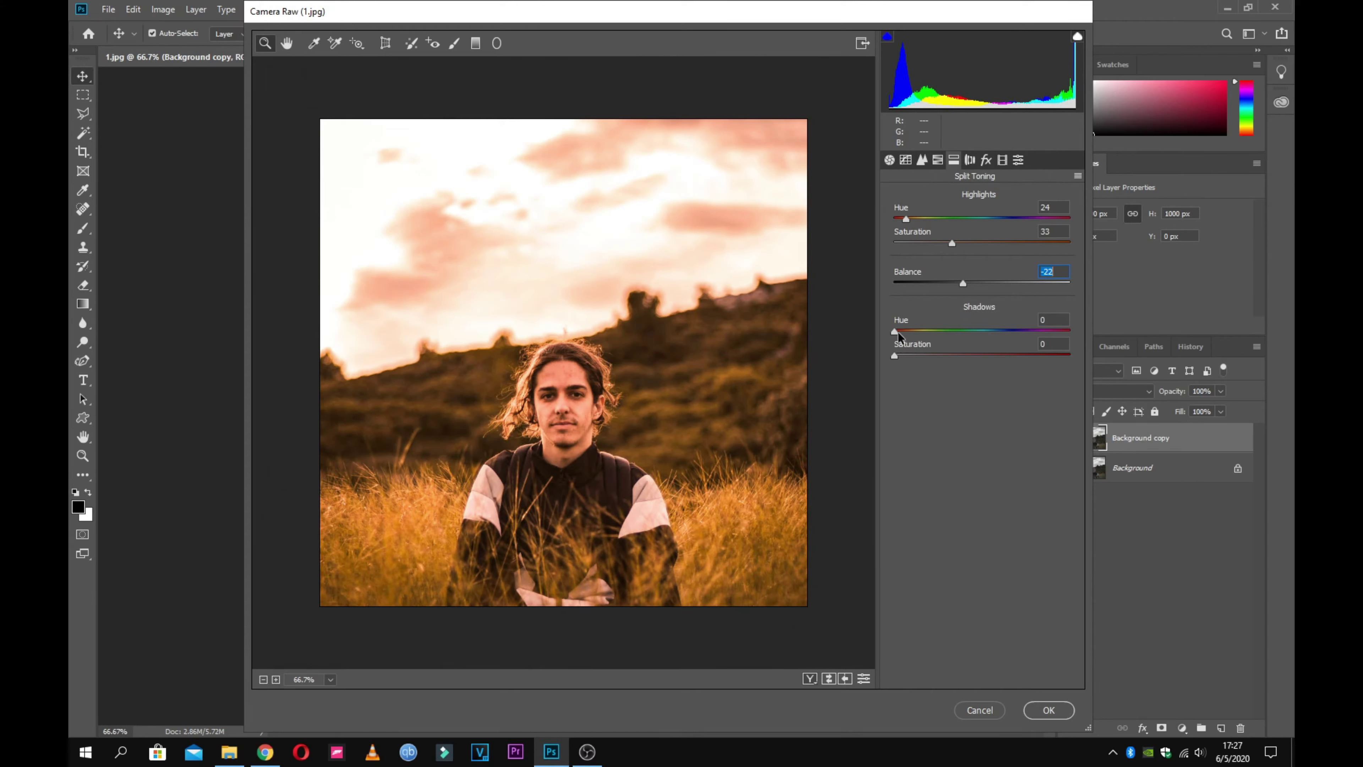
- Set the split-toning shadows to Hue 292 with Saturation 3
mouse_move(901, 356)
left_mouse_down()
mouse_move(955, 361)
mouse_move(920, 362)
mouse_move(1020, 329)
left_mouse_up()
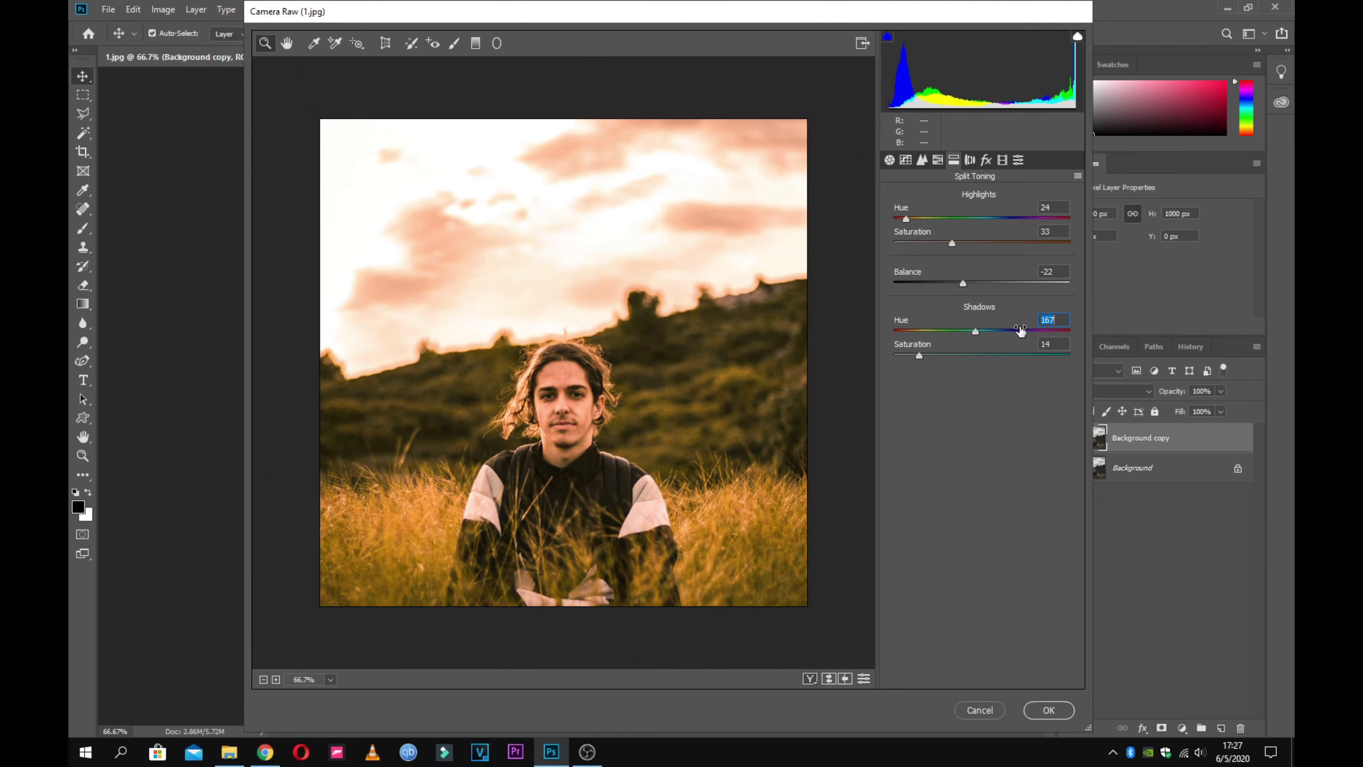
mouse_move(1019, 330)
left_mouse_down()
mouse_move(1191, 341)
mouse_move(1004, 361)
left_mouse_up()
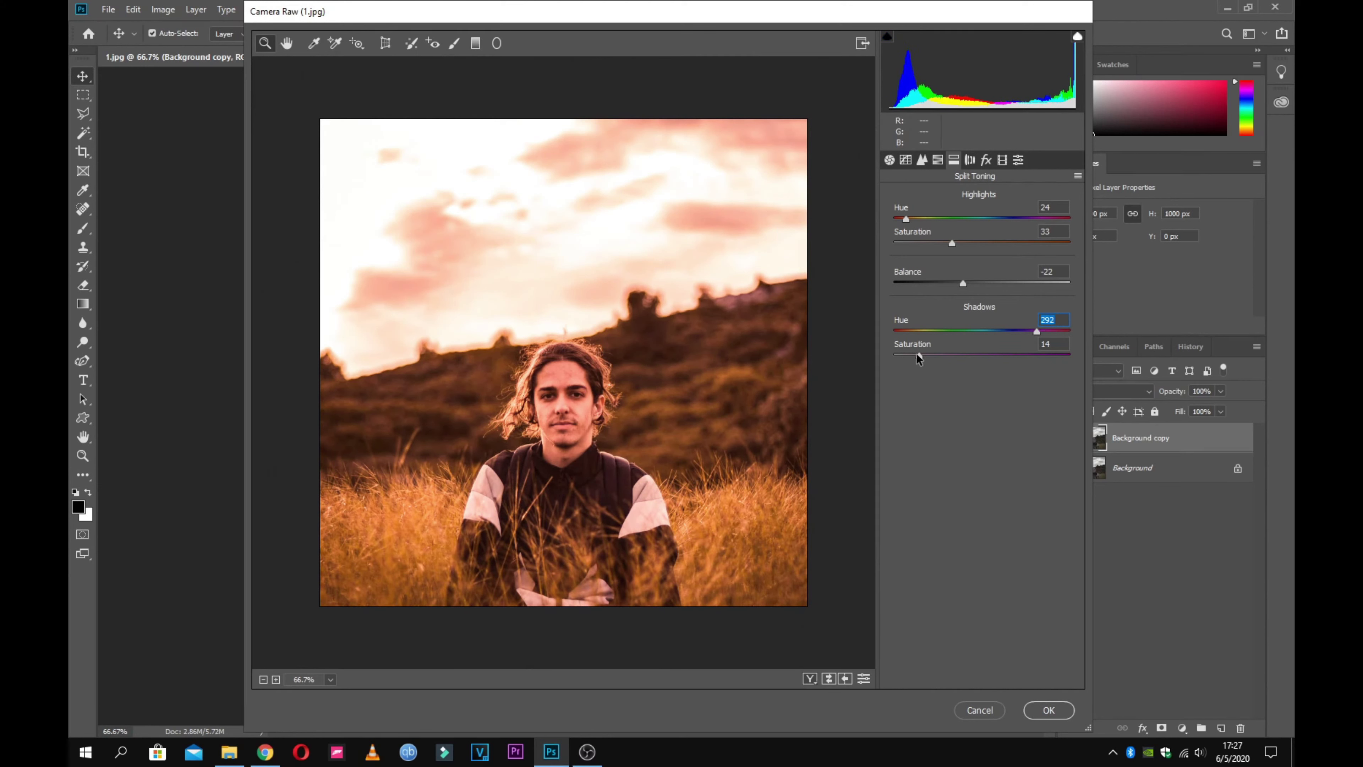
left_click_drag(919, 356, 859, 378)
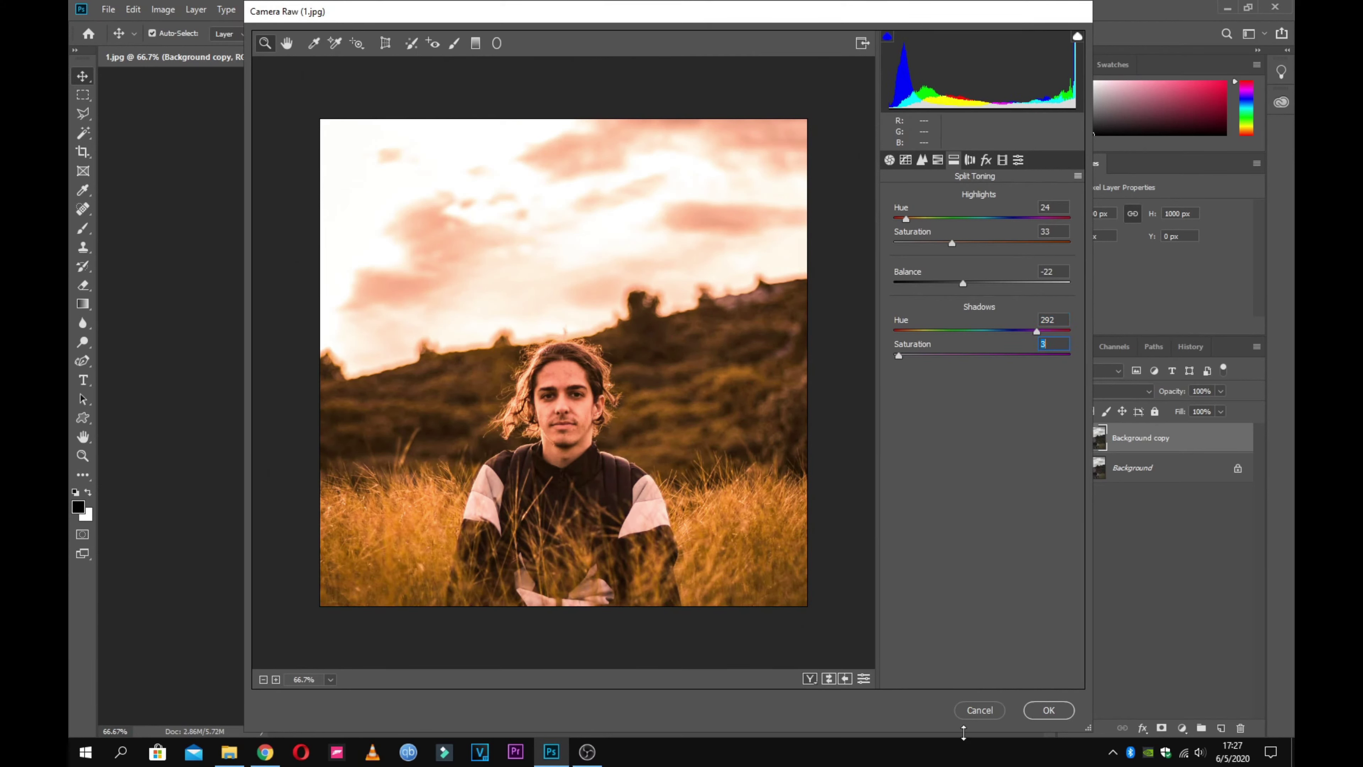
- In Calibration, set the Shadows Tint to -55
left_click(971, 160)
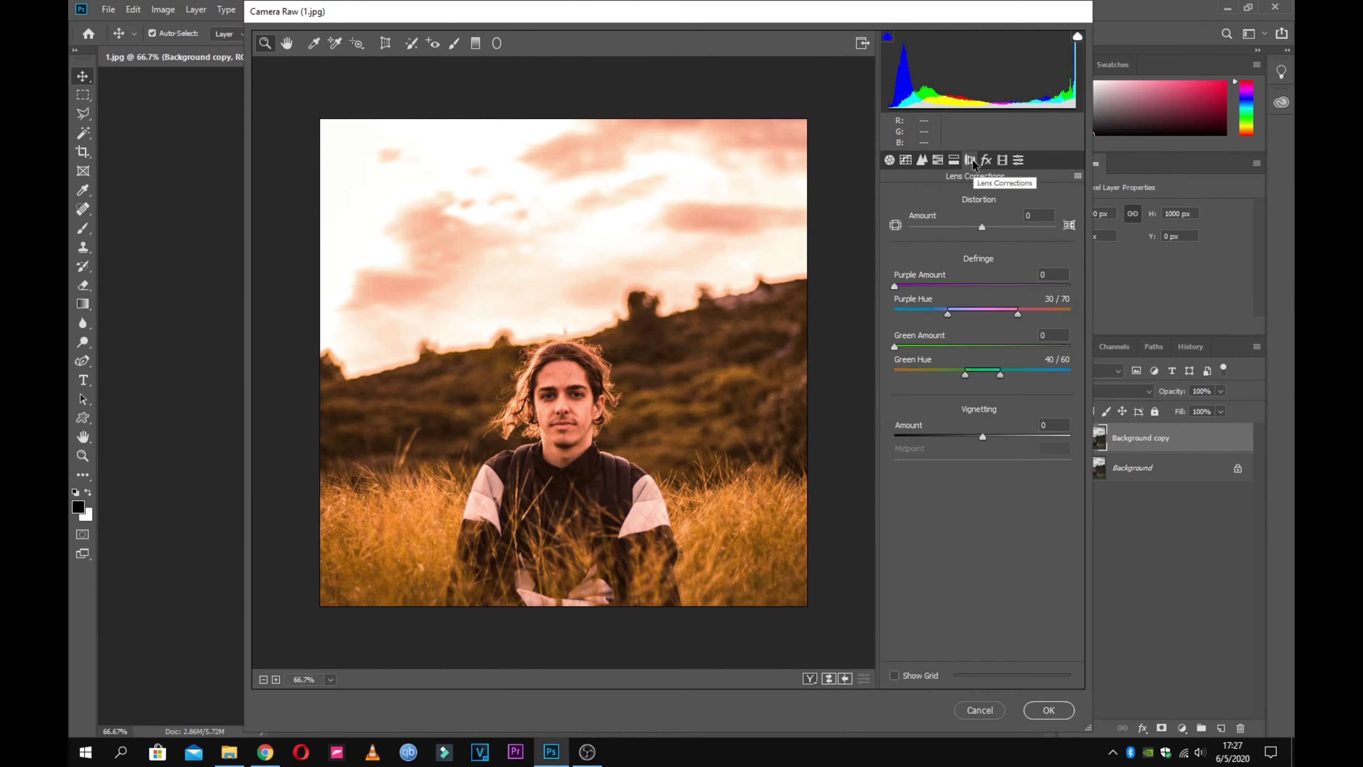
left_click(997, 160)
left_click(985, 159)
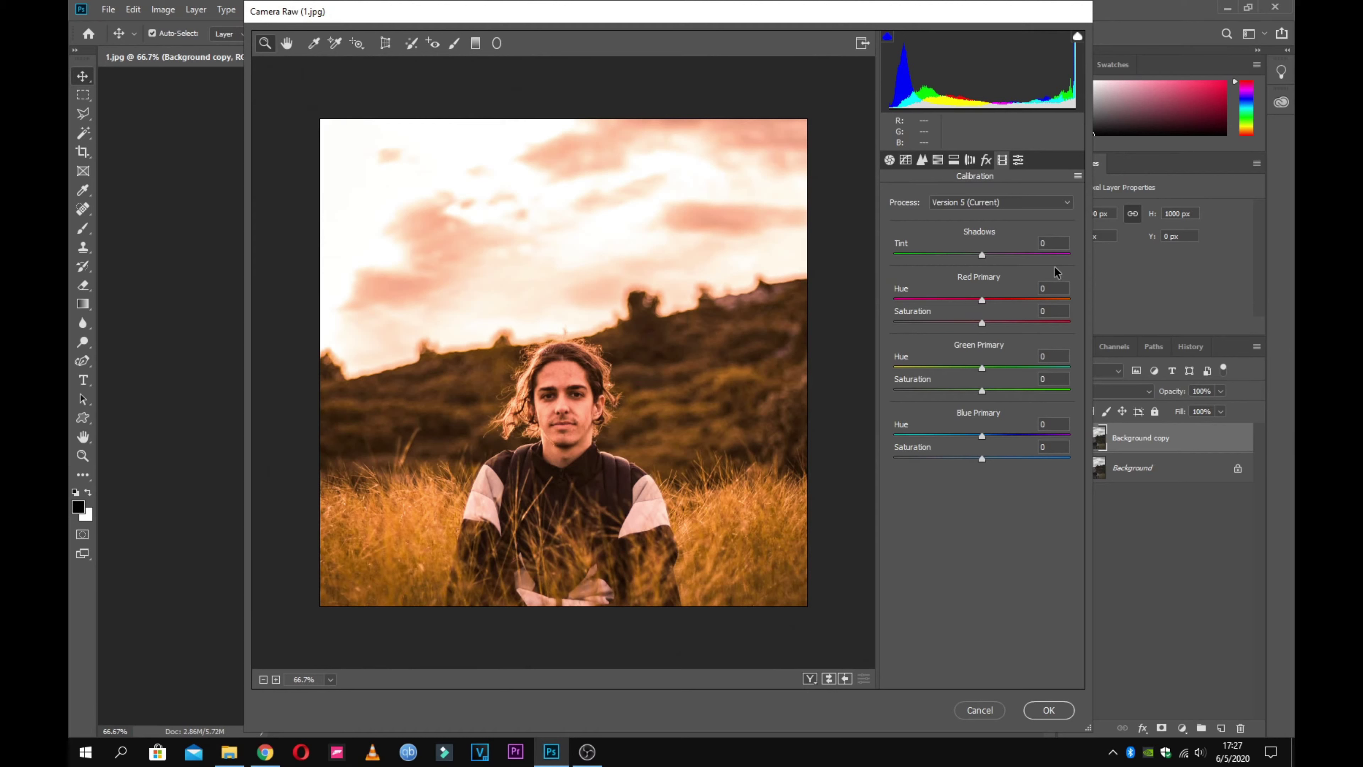
left_click(1042, 253)
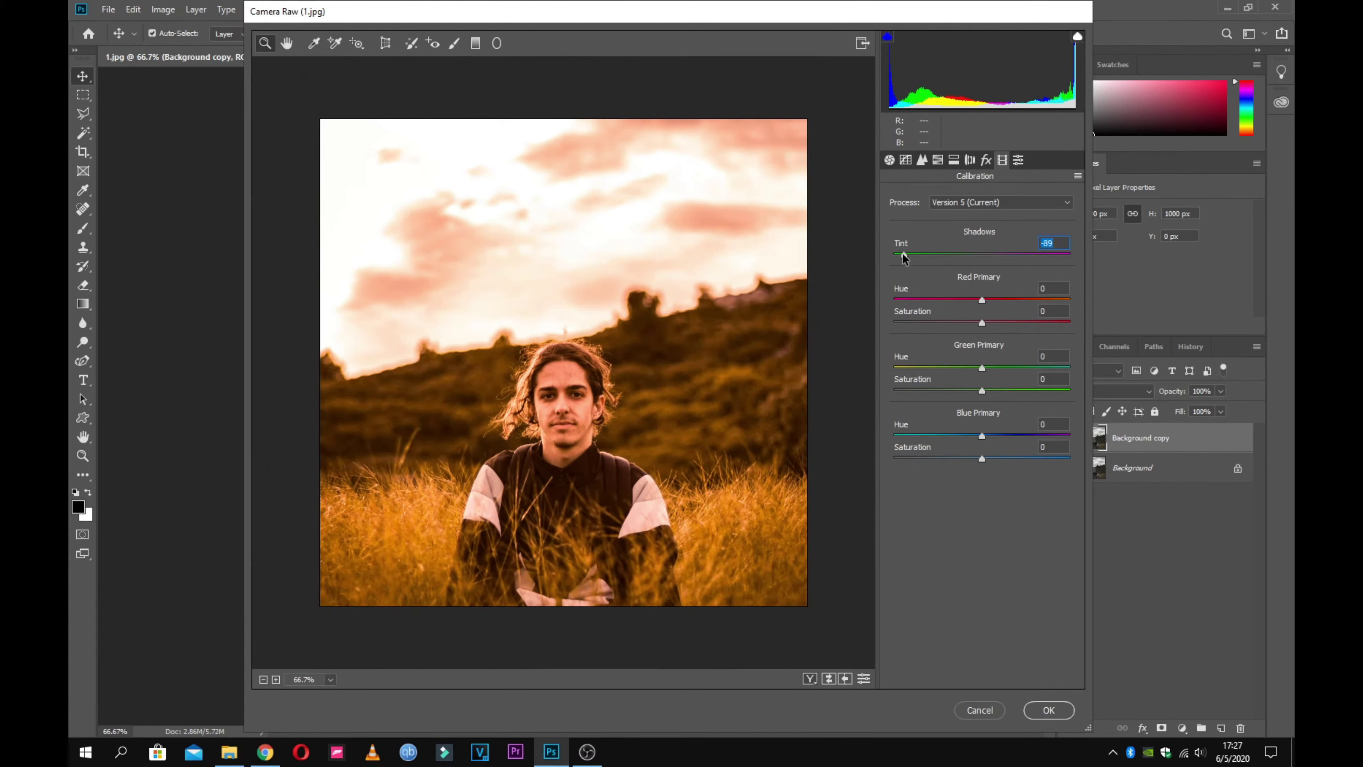
left_click_drag(902, 258, 934, 258)
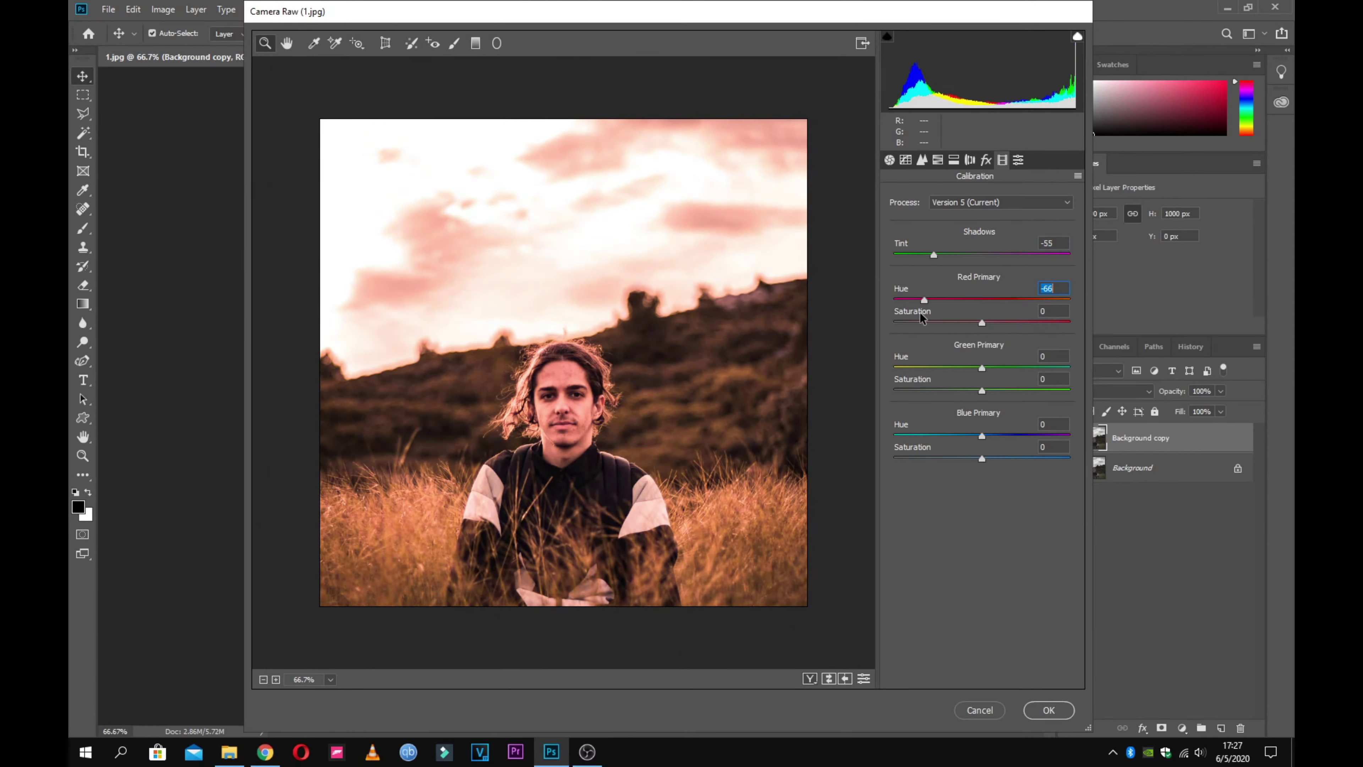
- Set Red Primary Hue -35, Red Saturation -19 and Green Primary Saturation +42
mouse_move(912, 314)
left_mouse_down()
mouse_move(1076, 331)
mouse_move(950, 335)
mouse_move(956, 303)
left_mouse_up()
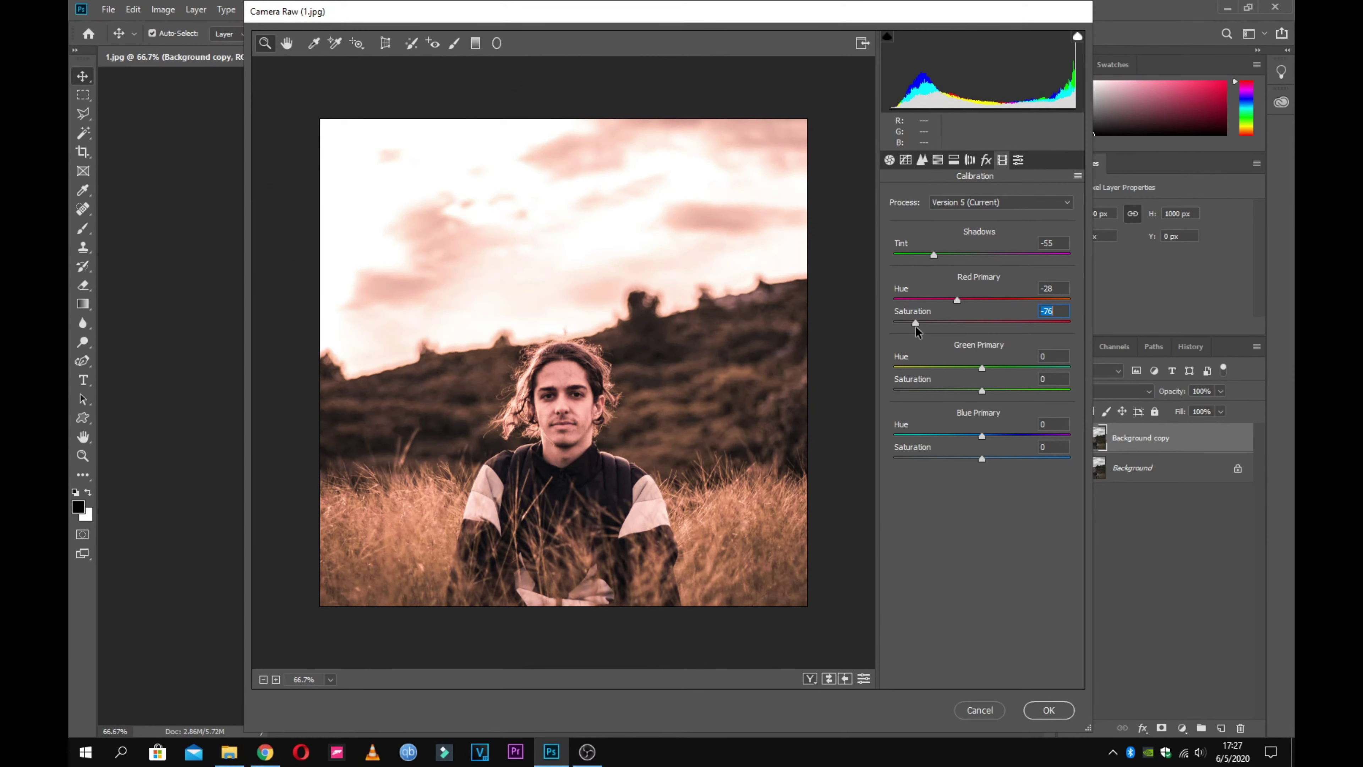
mouse_move(916, 324)
left_mouse_down()
mouse_move(1000, 324)
mouse_move(949, 315)
mouse_move(951, 300)
mouse_move(965, 322)
mouse_move(951, 300)
left_mouse_up()
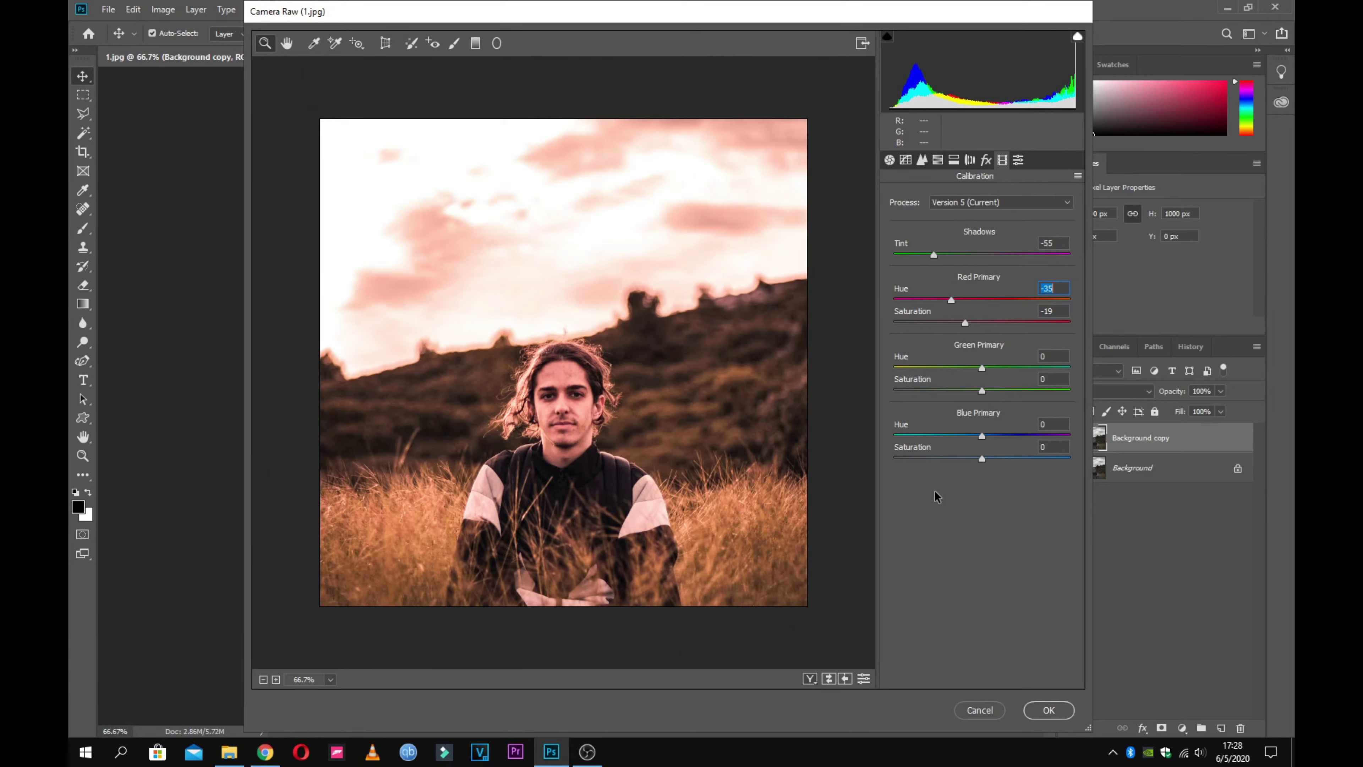
mouse_move(982, 370)
left_mouse_down()
mouse_move(846, 363)
mouse_move(1084, 388)
mouse_move(949, 422)
mouse_move(920, 391)
mouse_move(1062, 390)
mouse_move(940, 391)
mouse_move(1017, 391)
left_mouse_up()
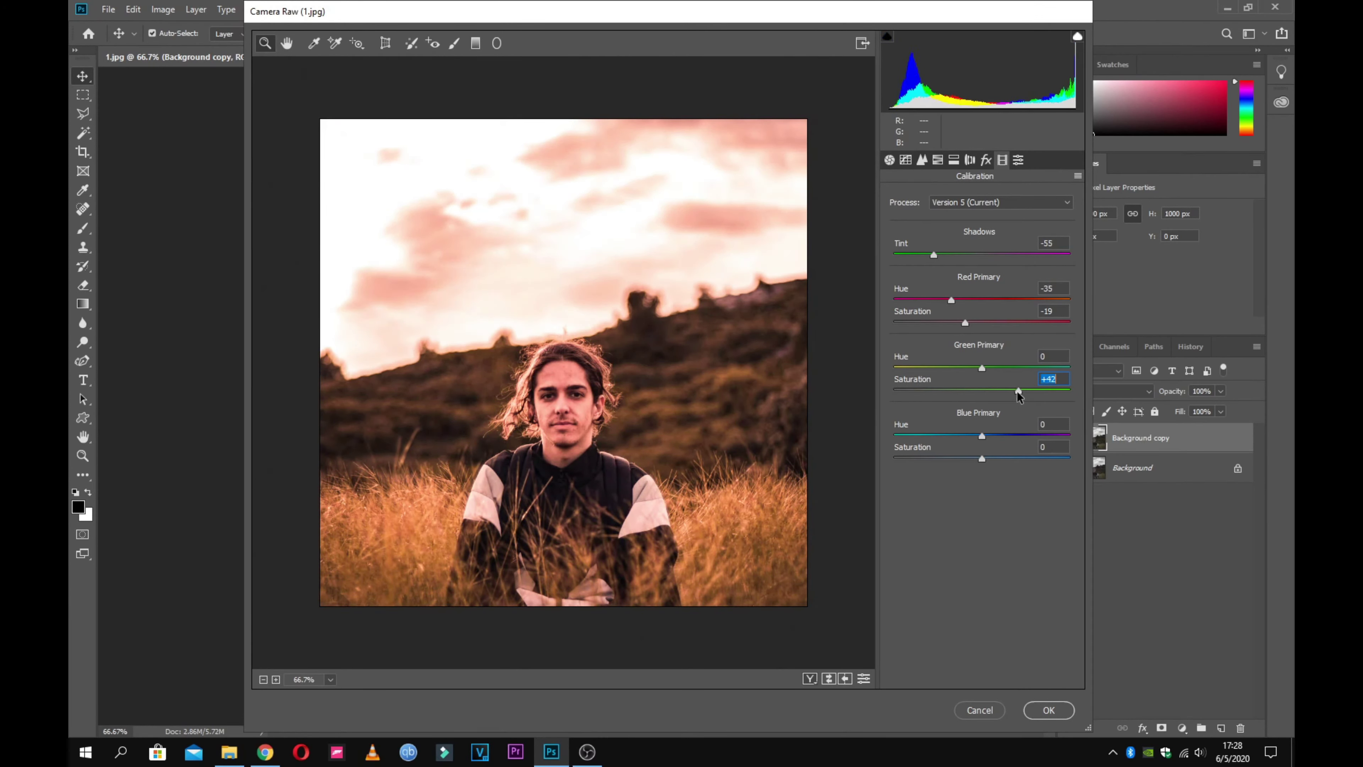
mouse_move(983, 435)
left_mouse_down()
mouse_move(921, 440)
mouse_move(1060, 439)
mouse_move(928, 458)
mouse_move(1004, 461)
mouse_move(896, 463)
mouse_move(985, 461)
left_mouse_up()
- Apply the Camera Raw grade and add a Solid Color fill layer
left_click(1019, 159)
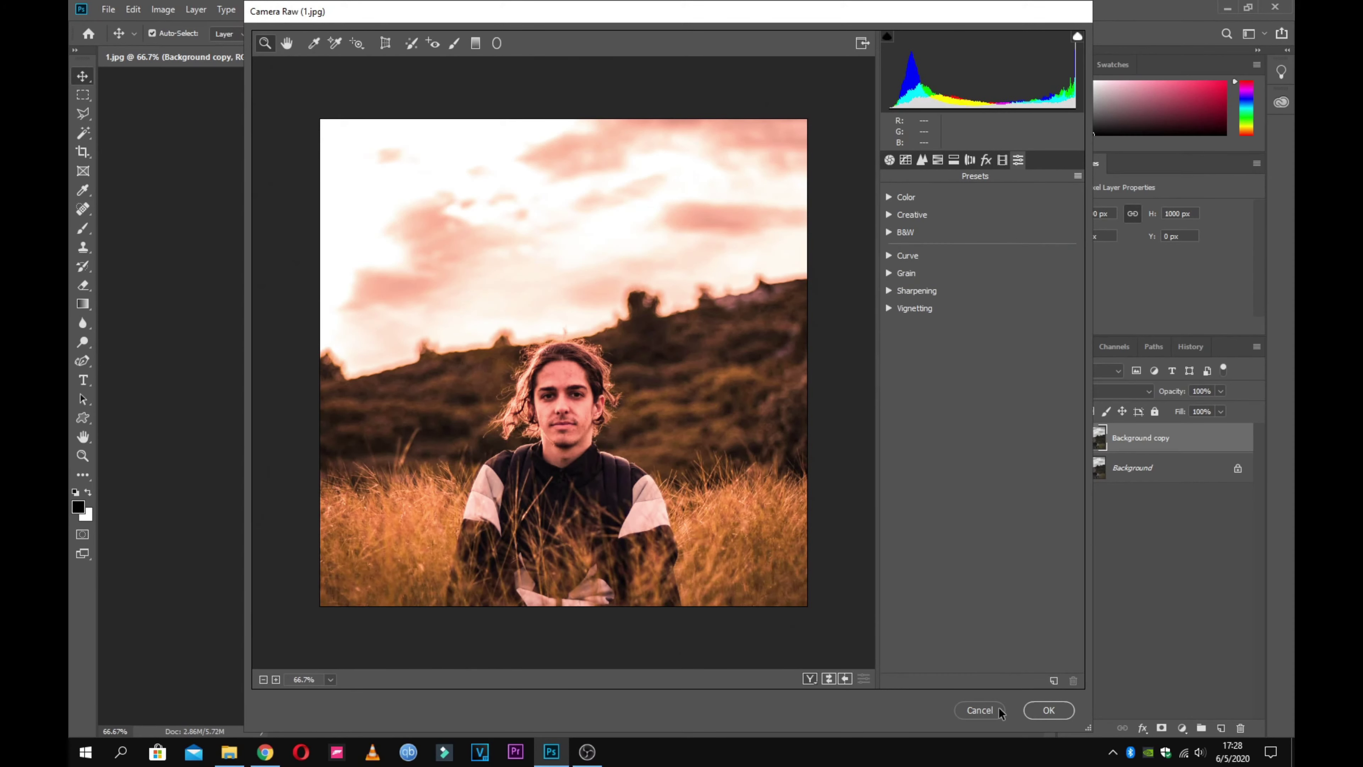
left_click(1048, 710)
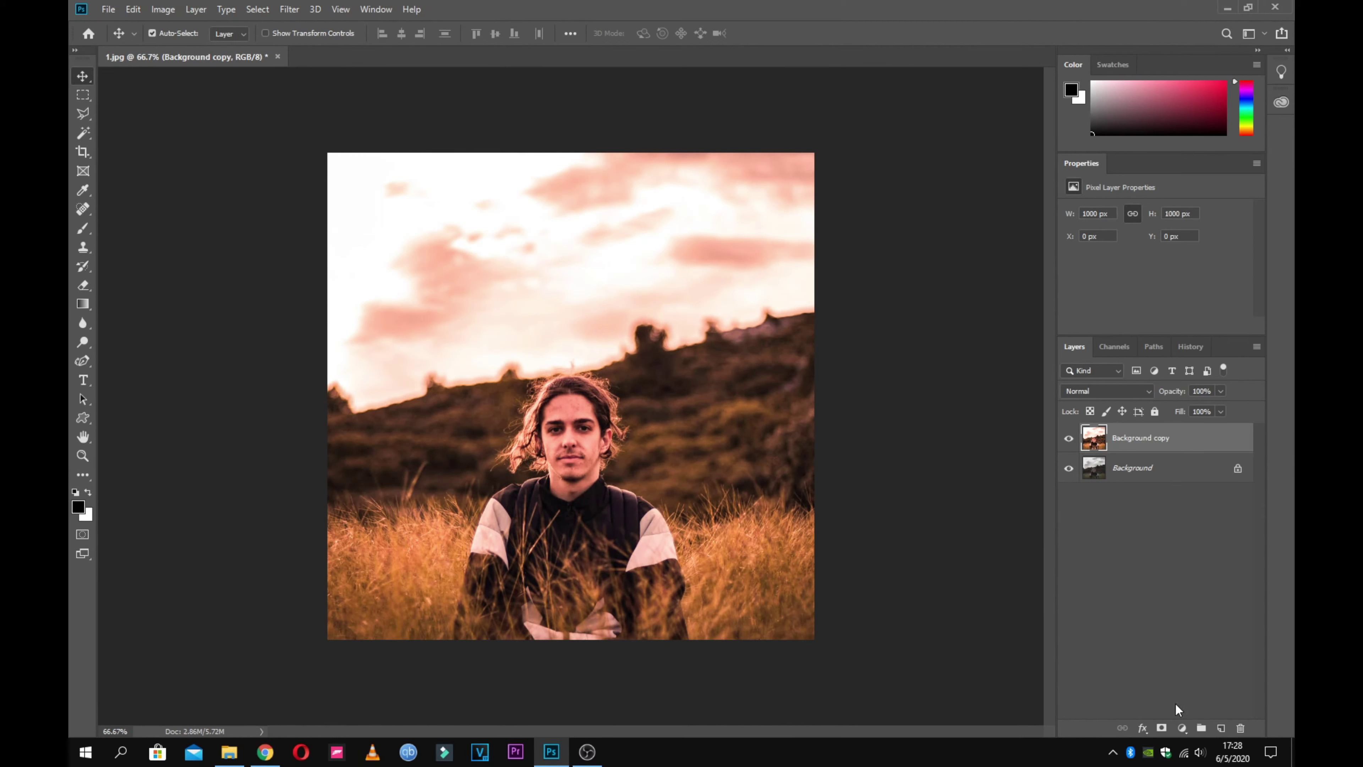
left_click(1182, 729)
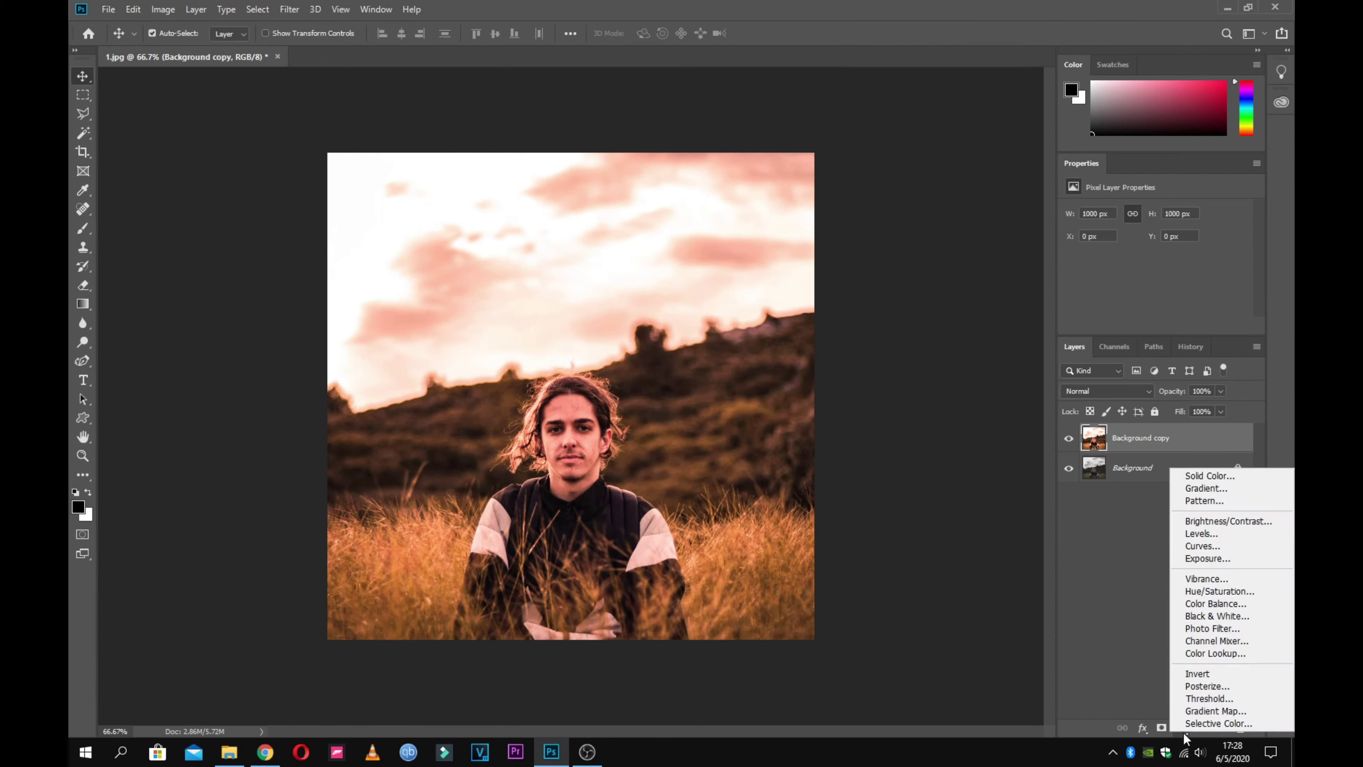
left_click(1208, 474)
- Set the Color Fill 1 colour to red-orange #ff3600 and show its blend mode choices
left_click(840, 196)
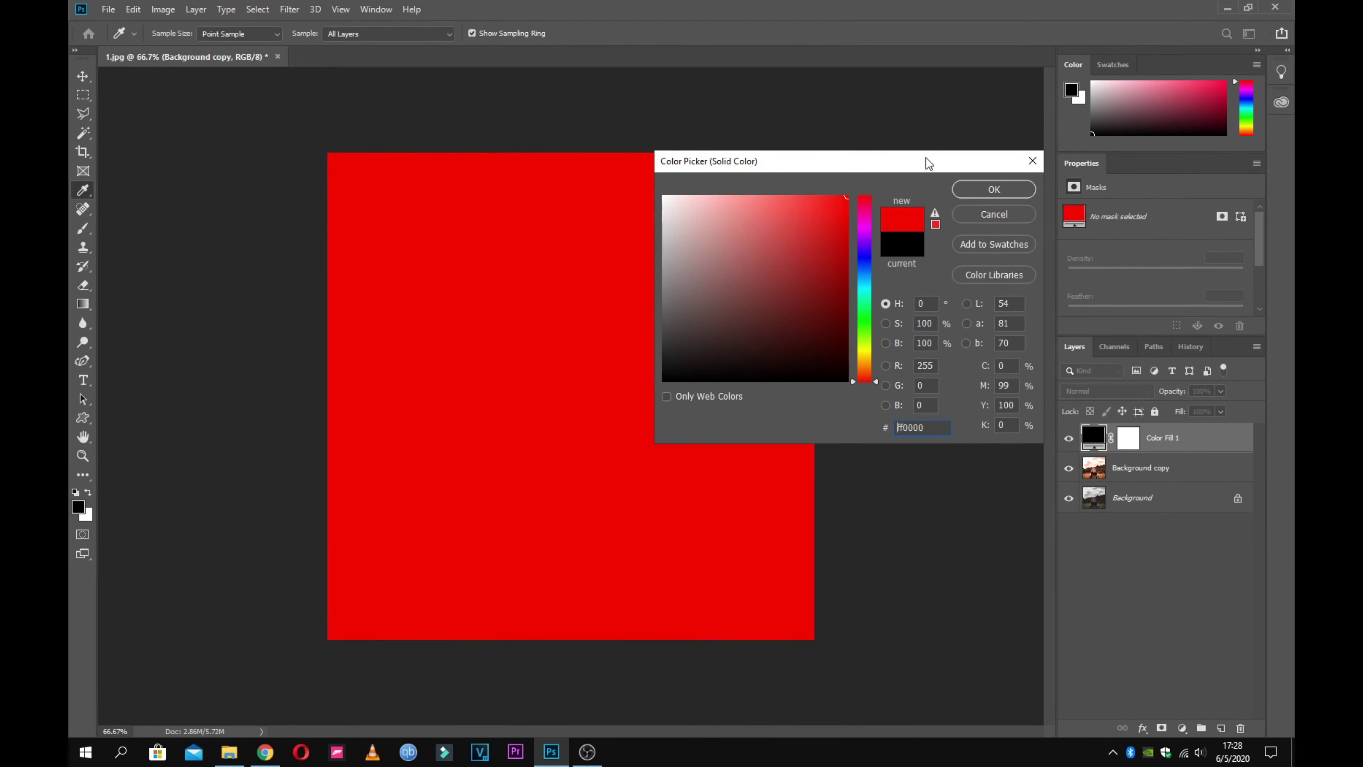
left_click(868, 368)
left_click_drag(869, 373, 869, 380)
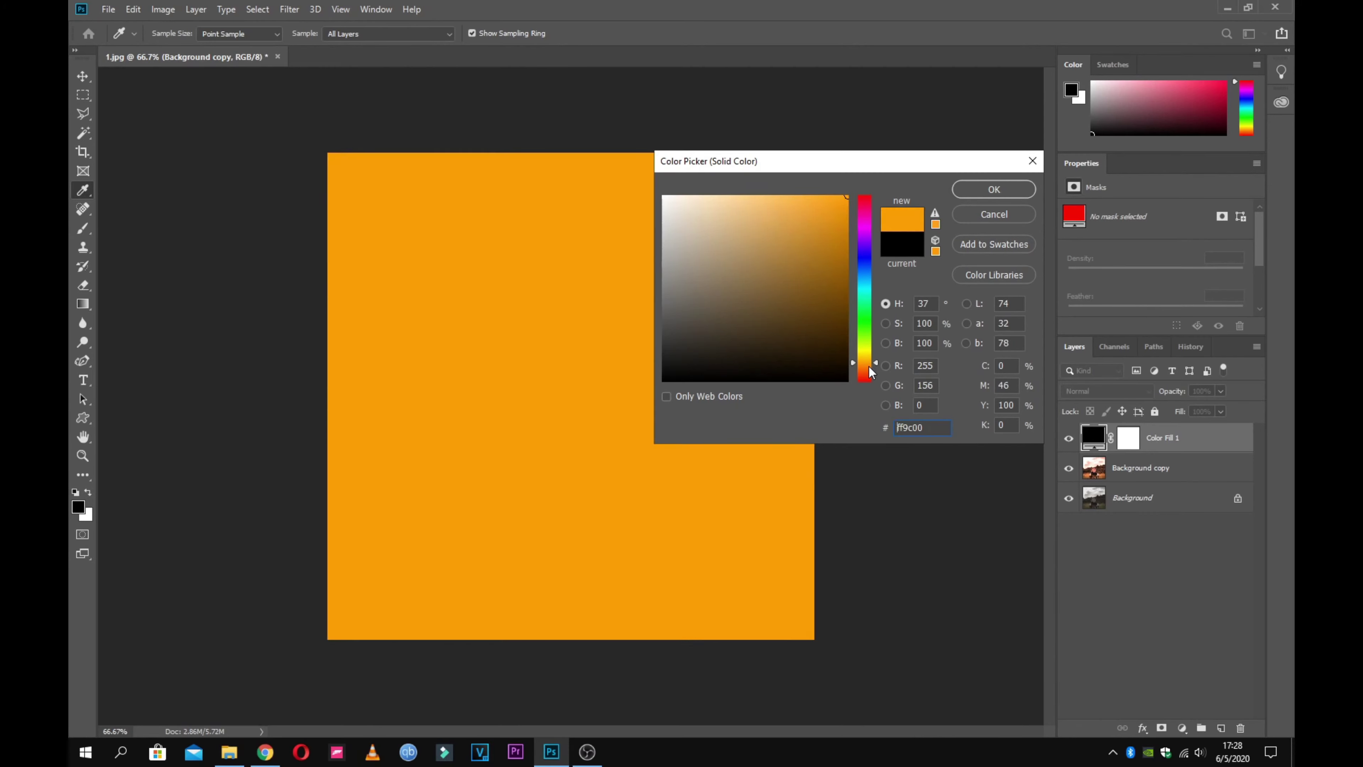
left_click(992, 188)
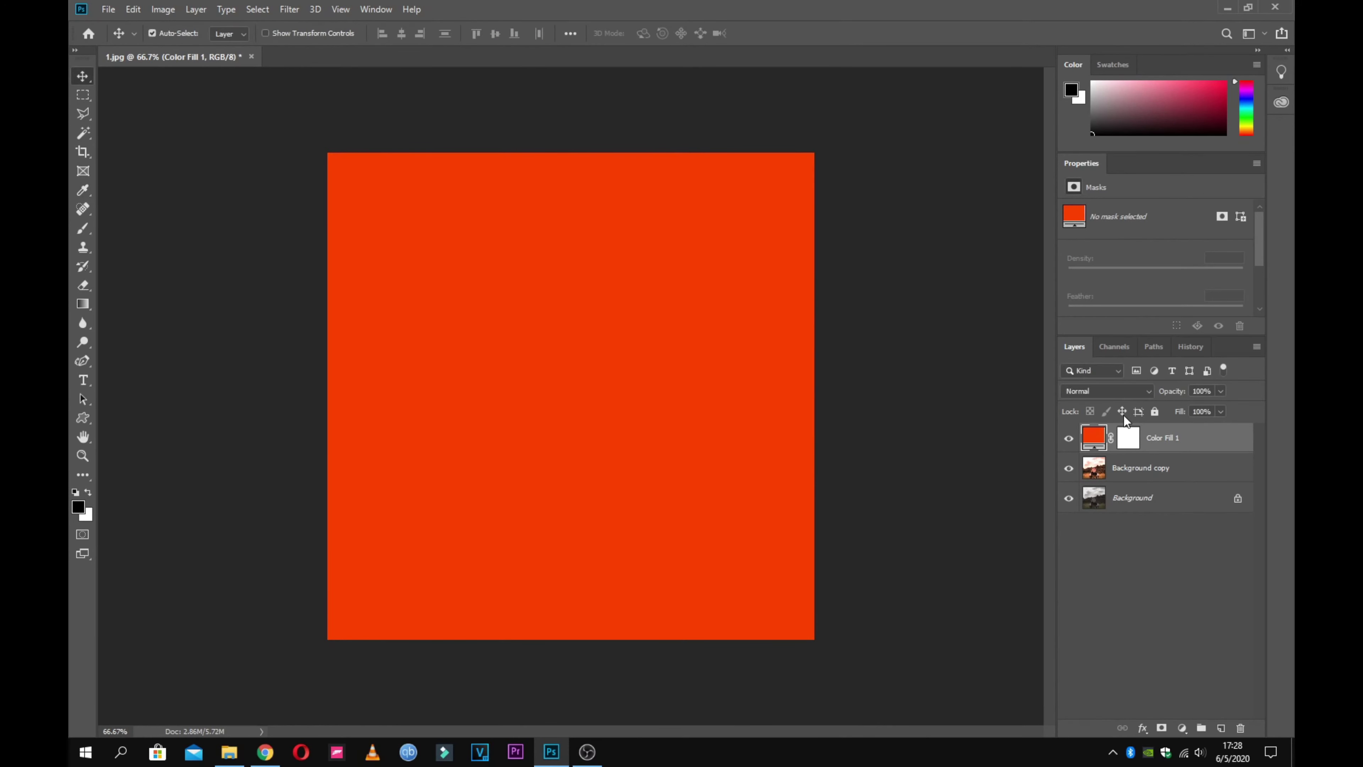
left_click(1112, 388)
left_click(1112, 386)
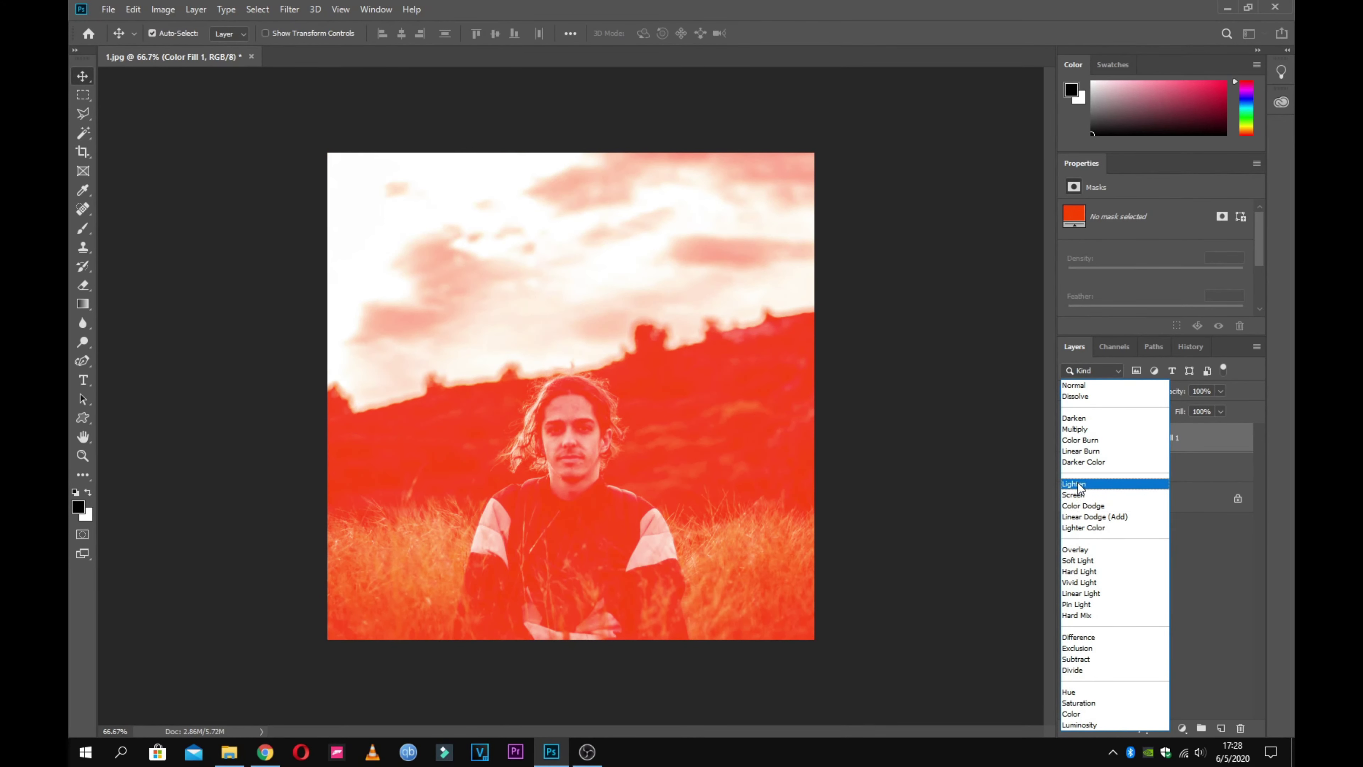
- Blend Color Fill 1 in Soft Light at about 12% opacity, comparing it on and off
left_click(1082, 562)
left_click_drag(1168, 395, 1066, 395)
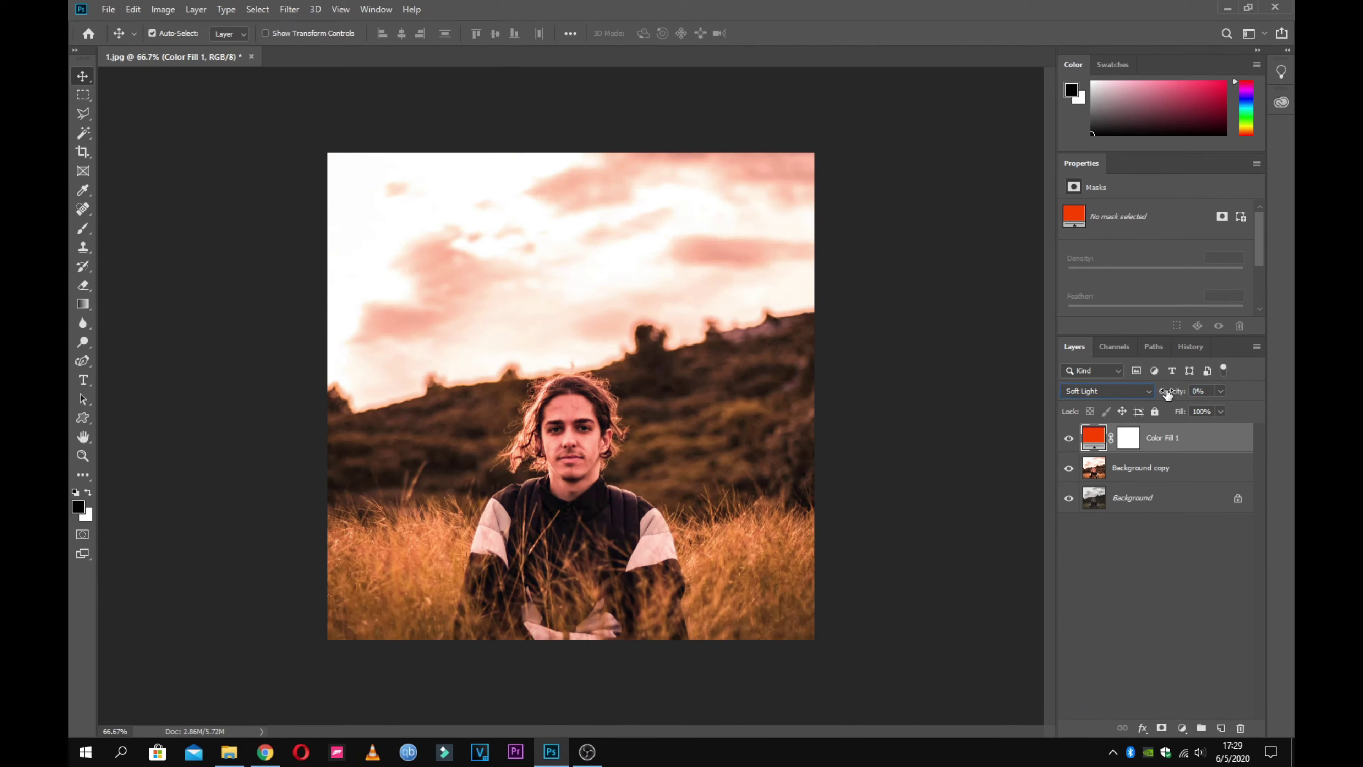
left_click_drag(1168, 395, 1156, 400)
left_click_drag(1180, 394, 1177, 395)
left_click(1069, 437)
left_click(1070, 438)
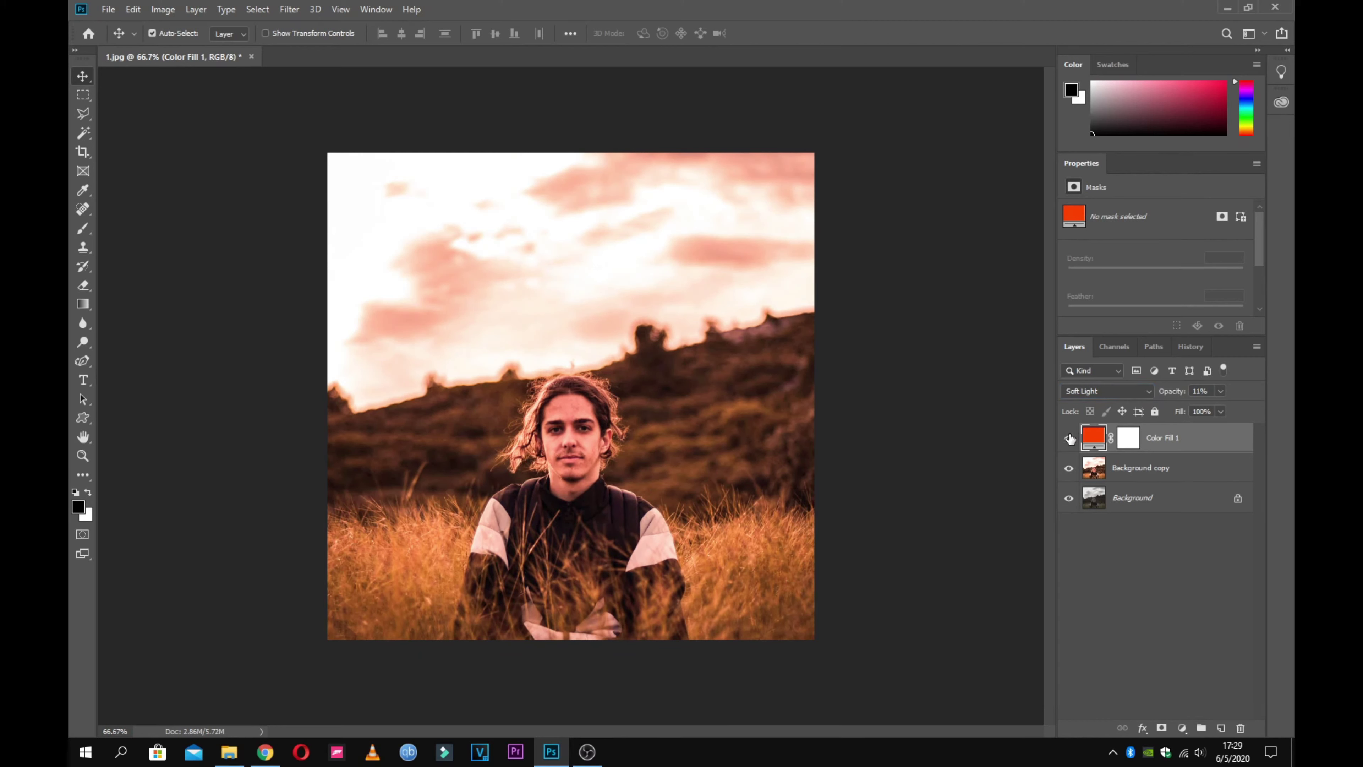
- Change the fill colour to cyan #00ccff and lower its opacity to 10%
double_click(1090, 438)
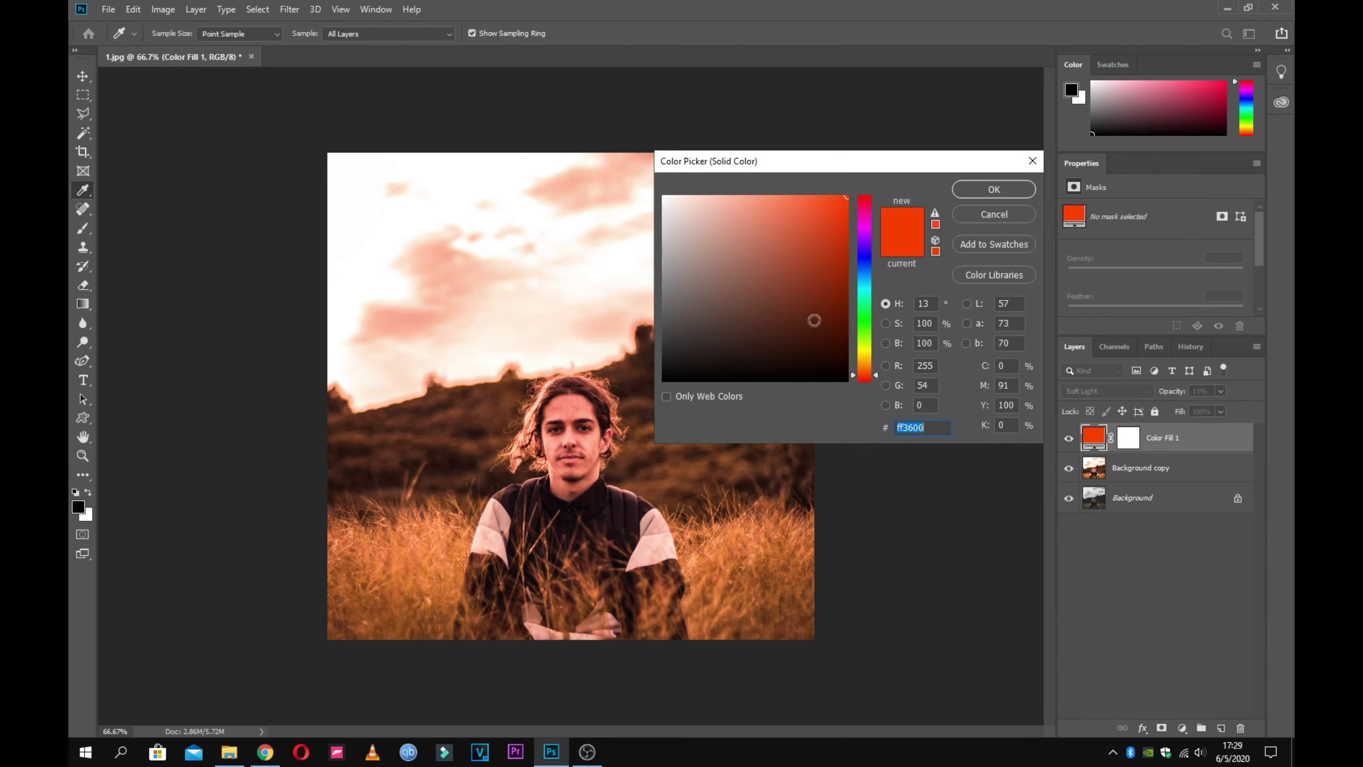
mouse_move(861, 257)
left_mouse_down()
mouse_move(877, 275)
mouse_move(878, 256)
mouse_move(874, 304)
left_mouse_up()
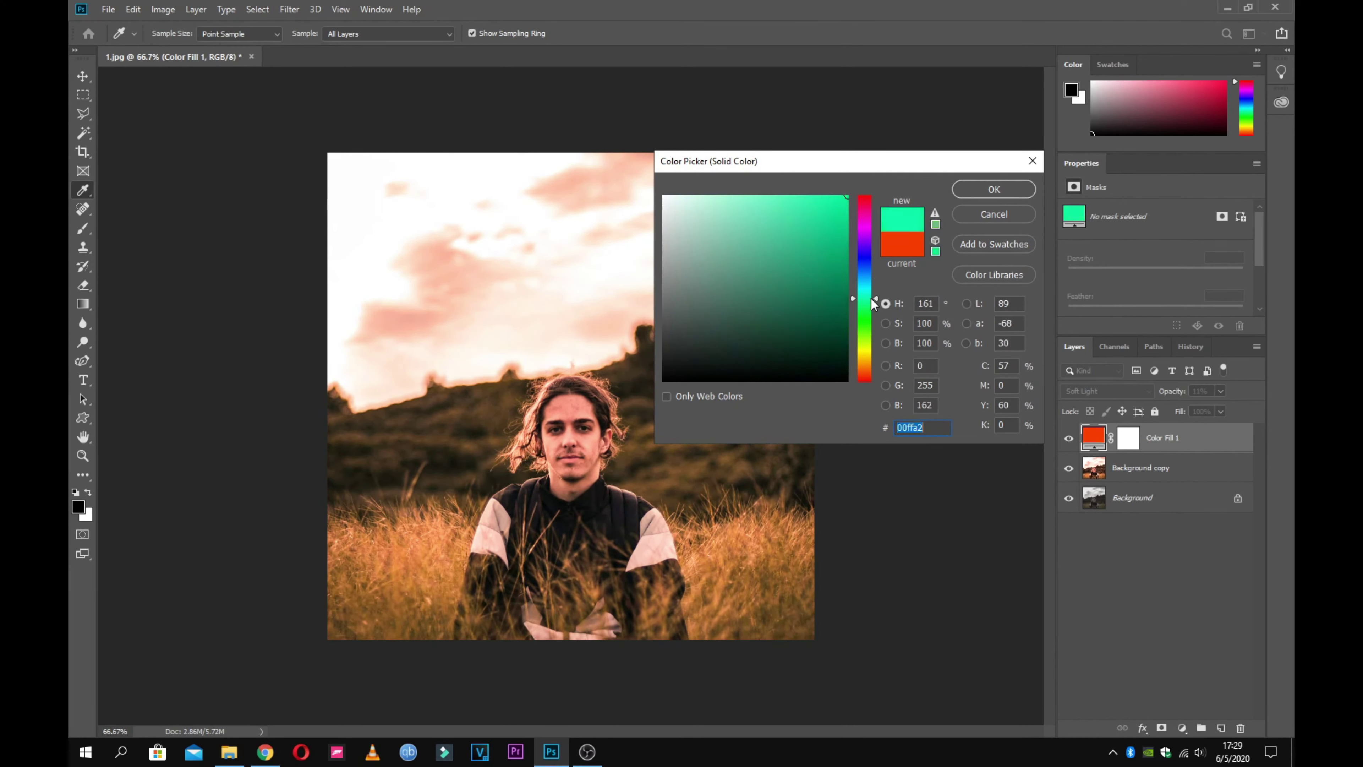
left_click_drag(873, 303, 875, 265)
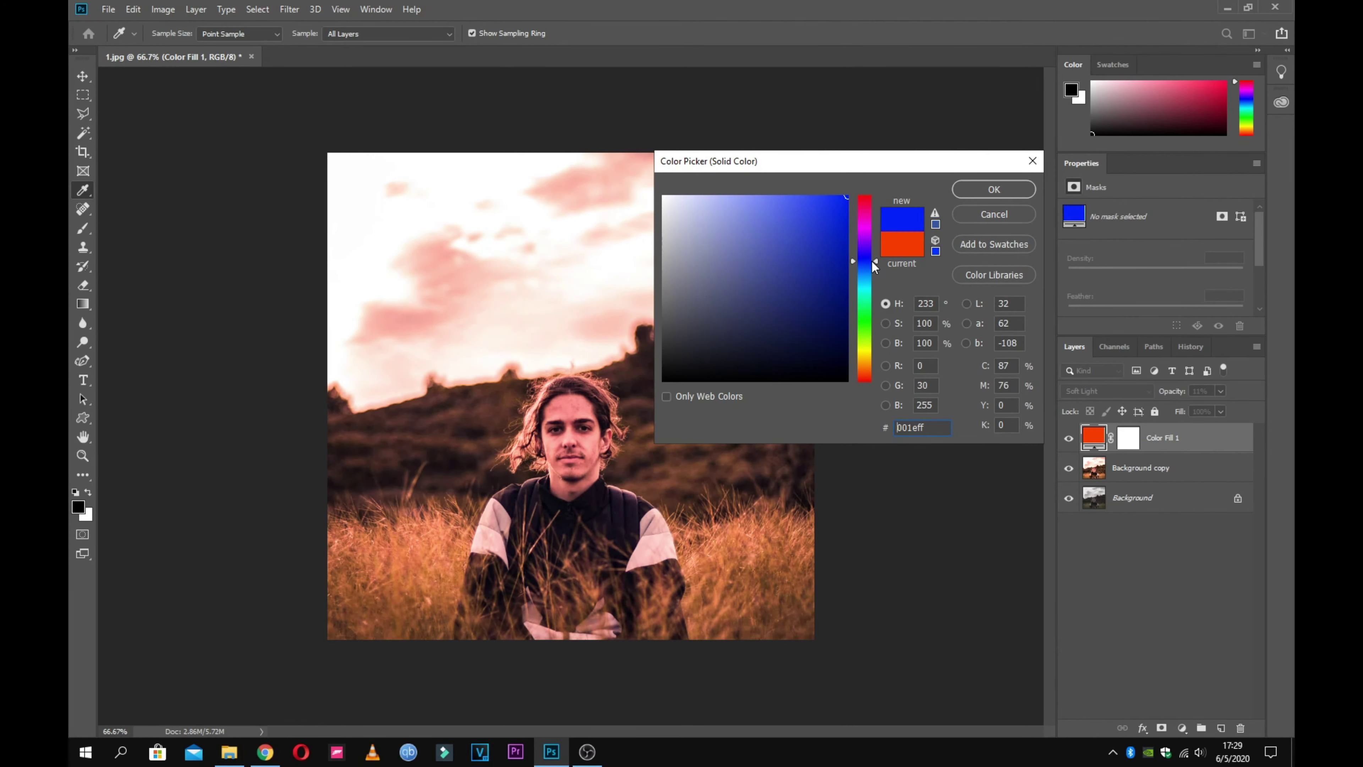
left_click(869, 281)
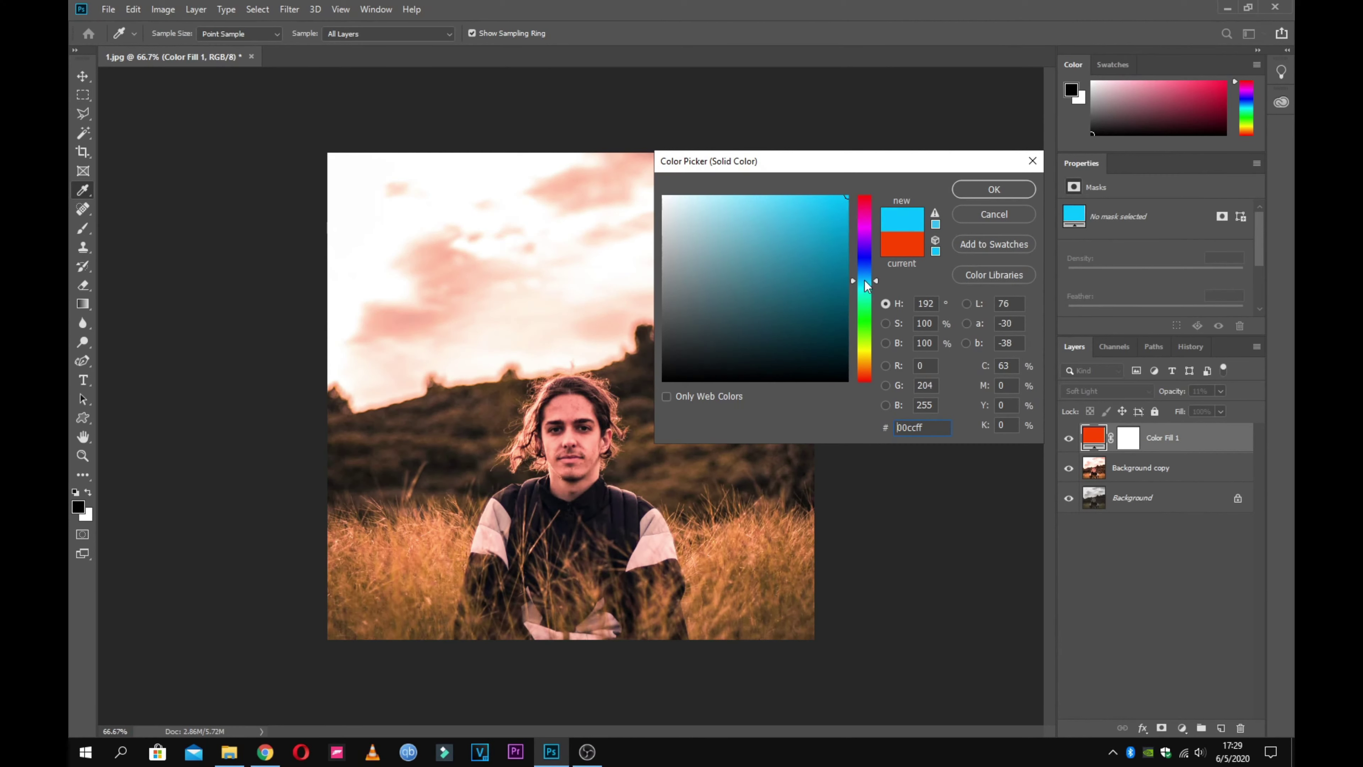
left_click(974, 192)
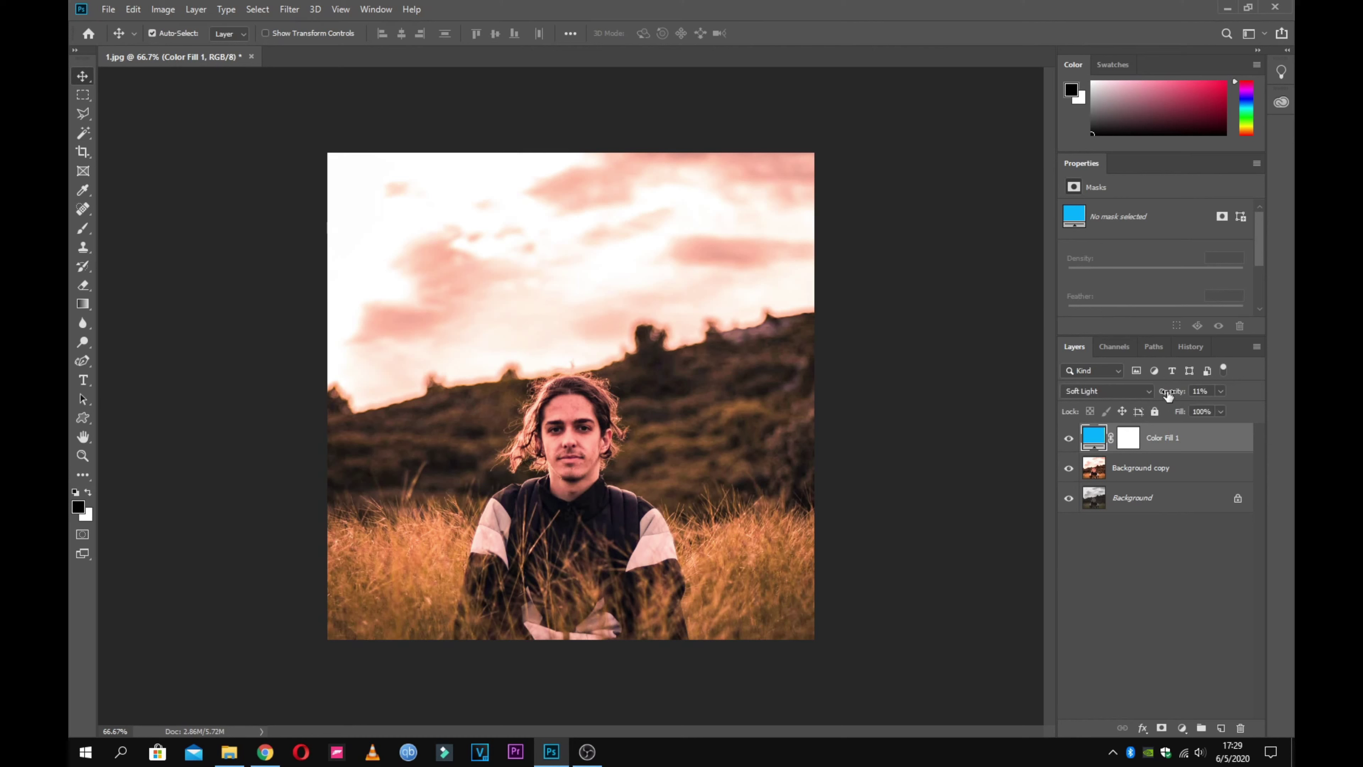
left_click_drag(1169, 396, 1162, 395)
- Add a new empty Layer 1 and choose the soft round General brush
left_click(1221, 728)
key("b")
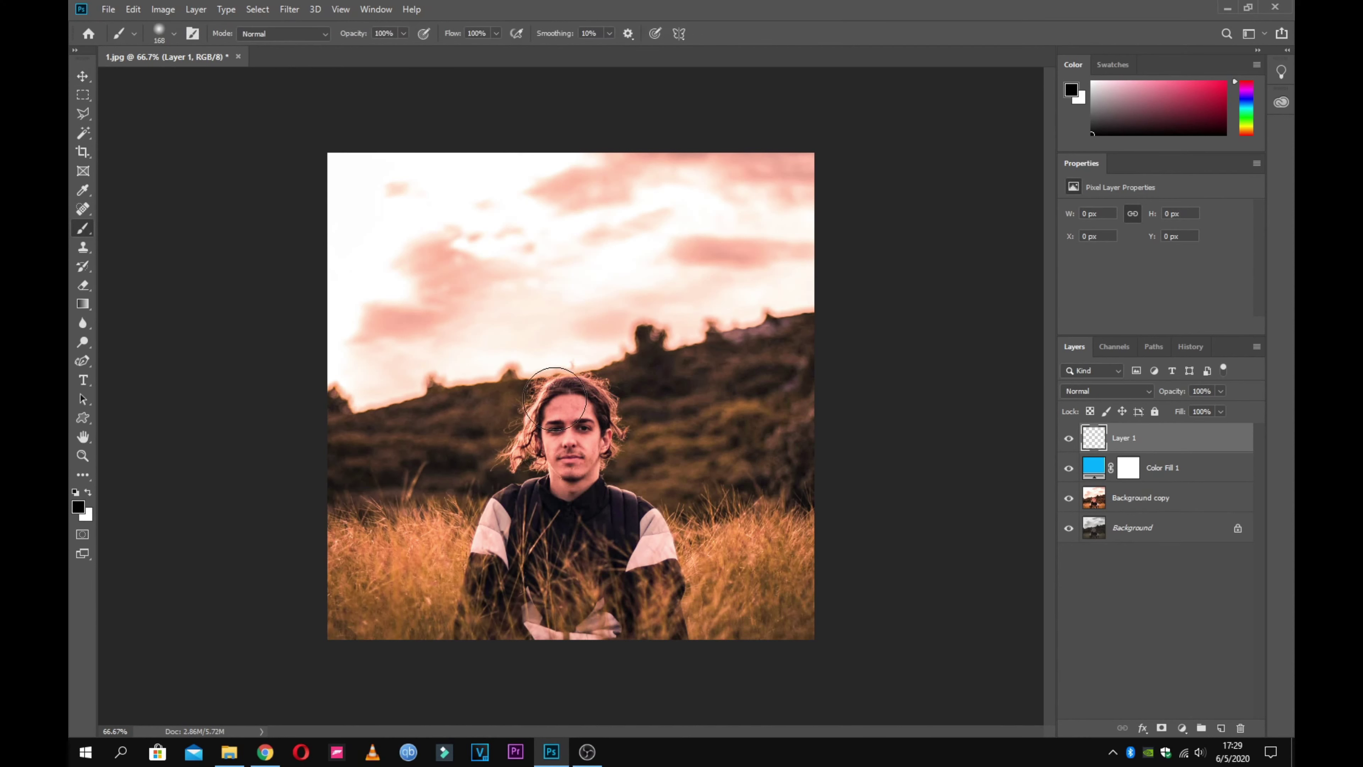
right_click(562, 366)
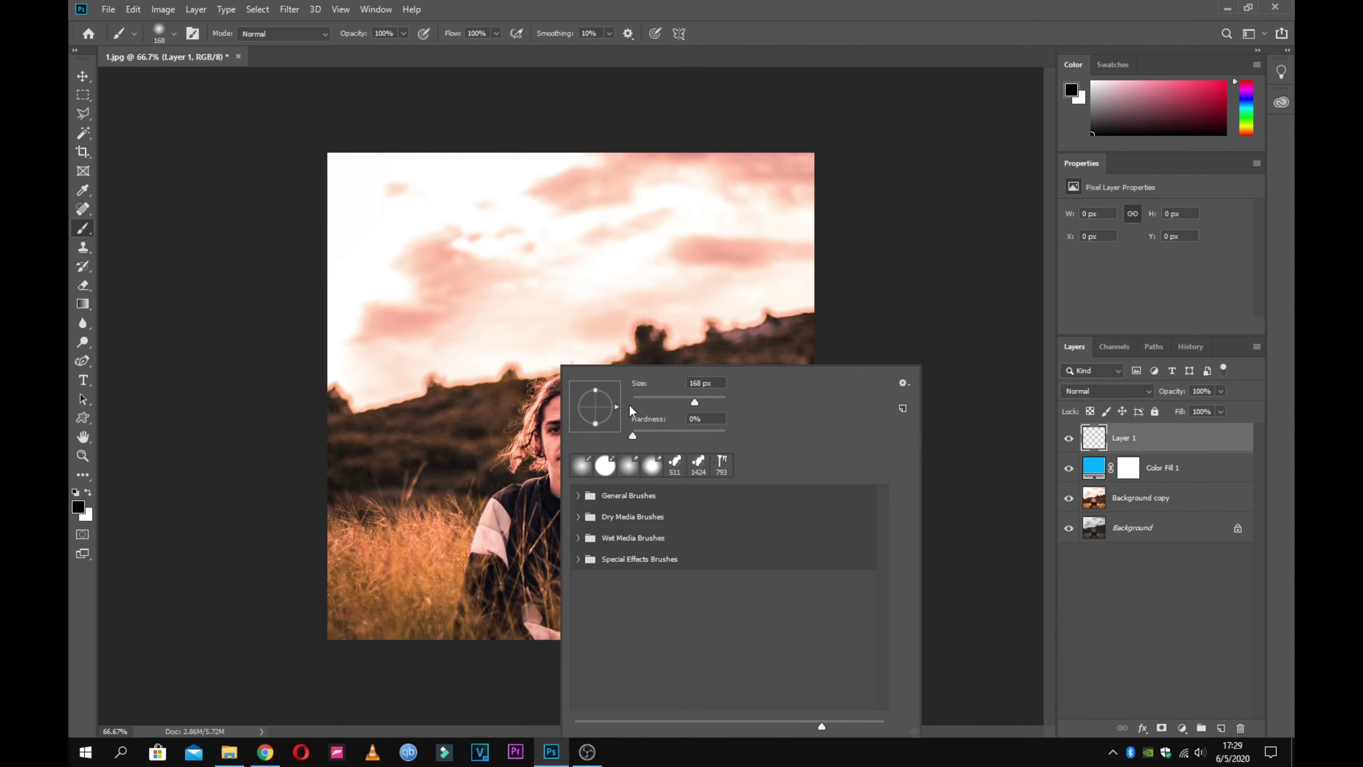
left_click(177, 29)
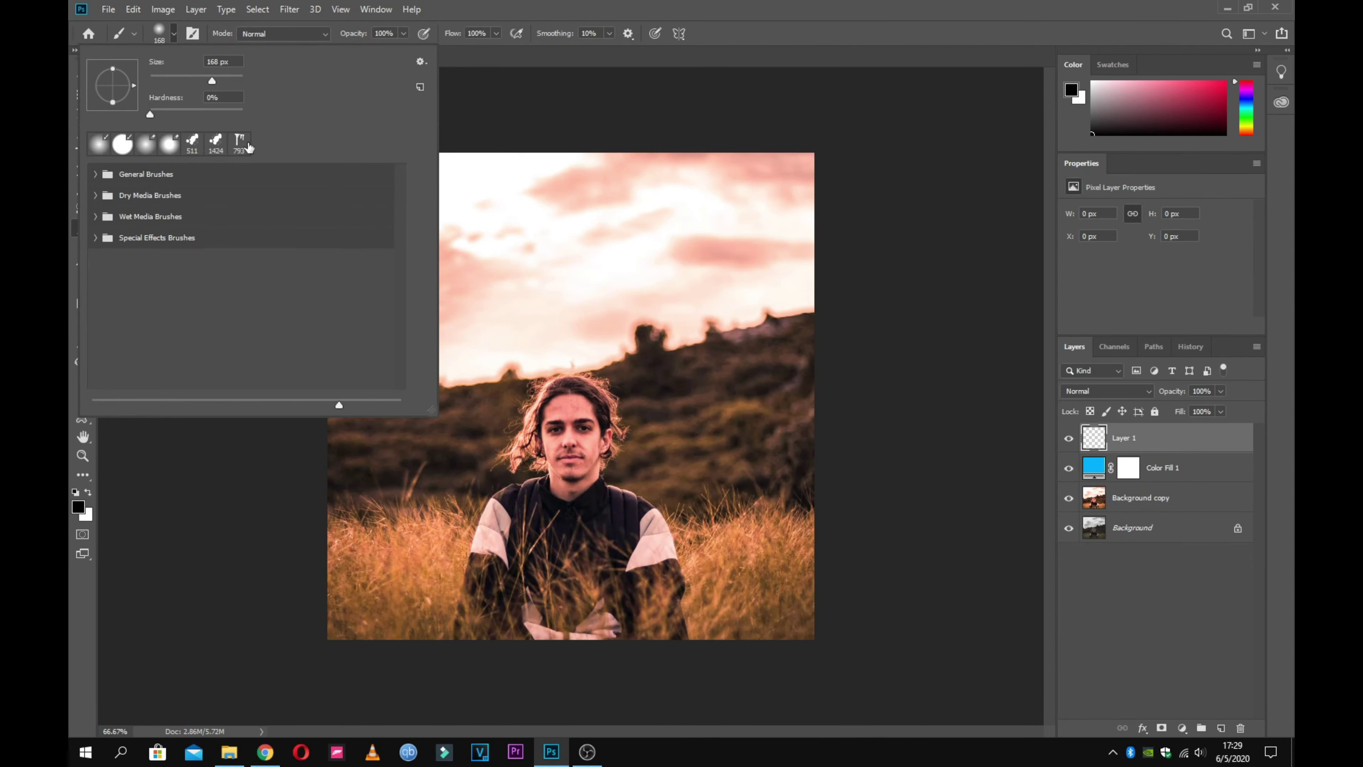
left_click(96, 174)
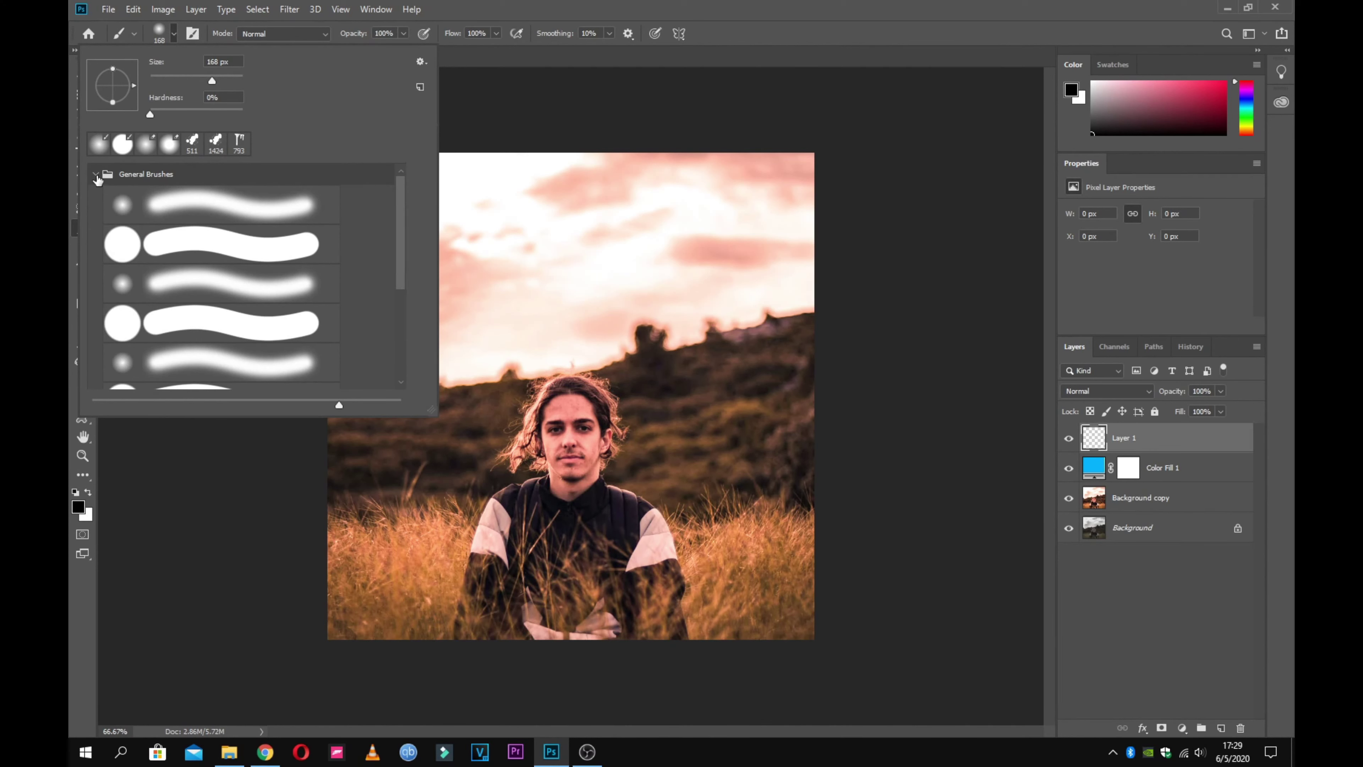
left_click(129, 204)
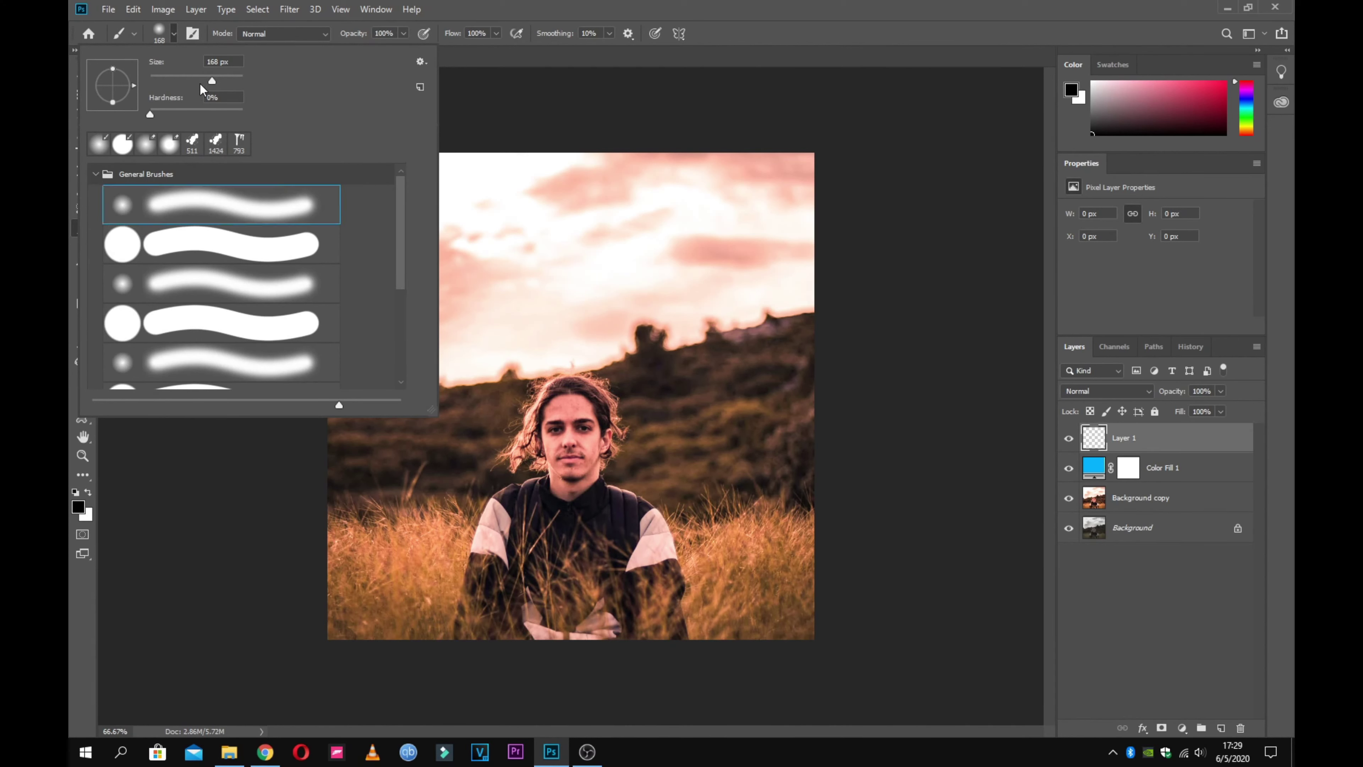
- Set the brush size to 600 px with 0% hardness
left_click_drag(217, 81, 219, 81)
left_click_drag(235, 82, 250, 77)
type("b")
type("600")
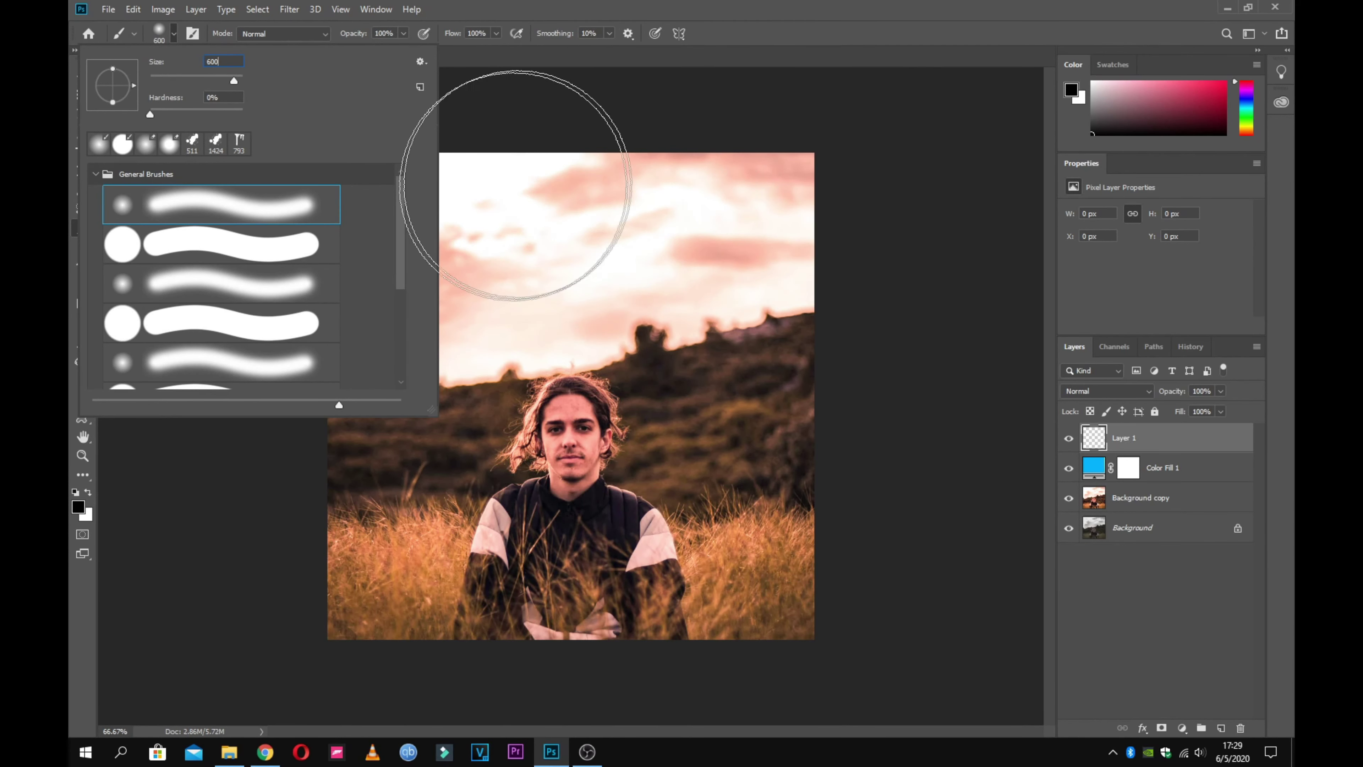
left_click(161, 35)
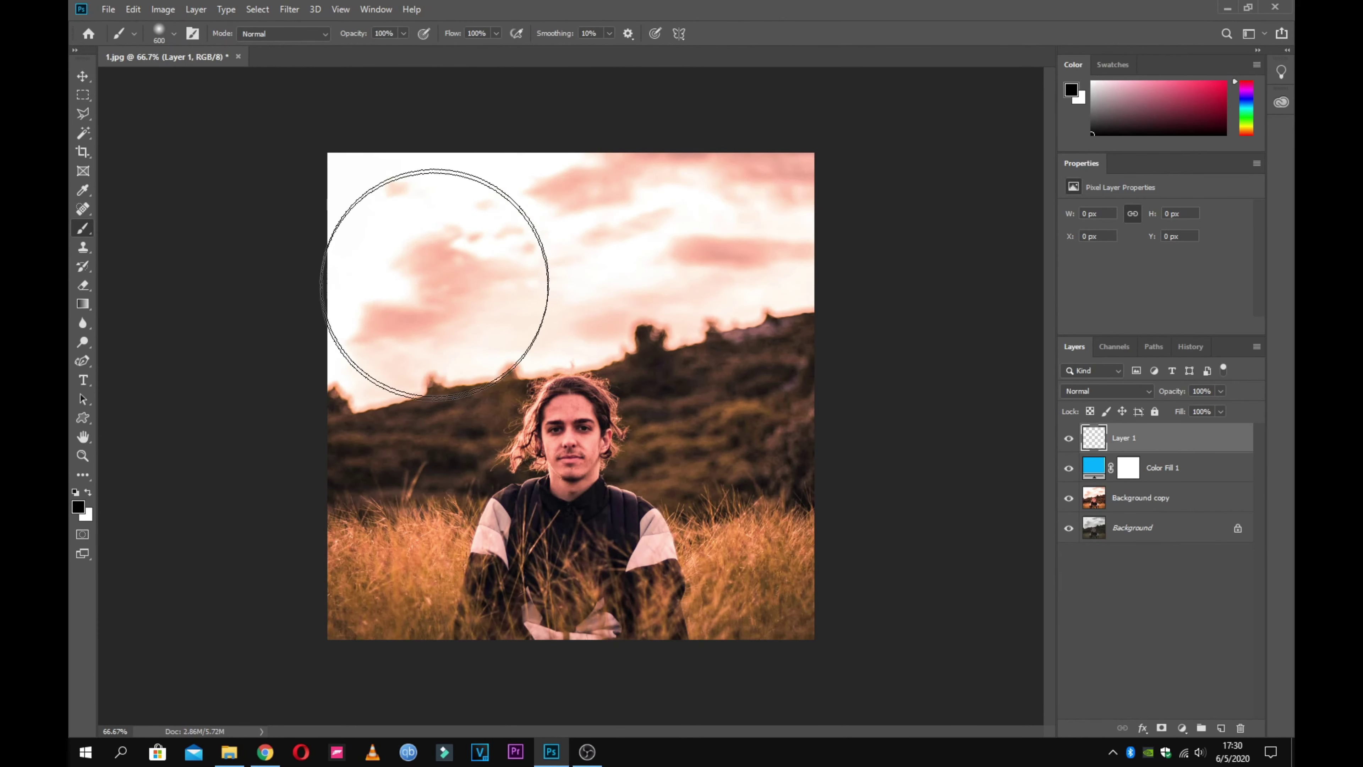
- Pick red-orange as the paint colour and enlarge the brush to 850 px, undoing test dabs
left_click(409, 221)
key("ctrl+z")
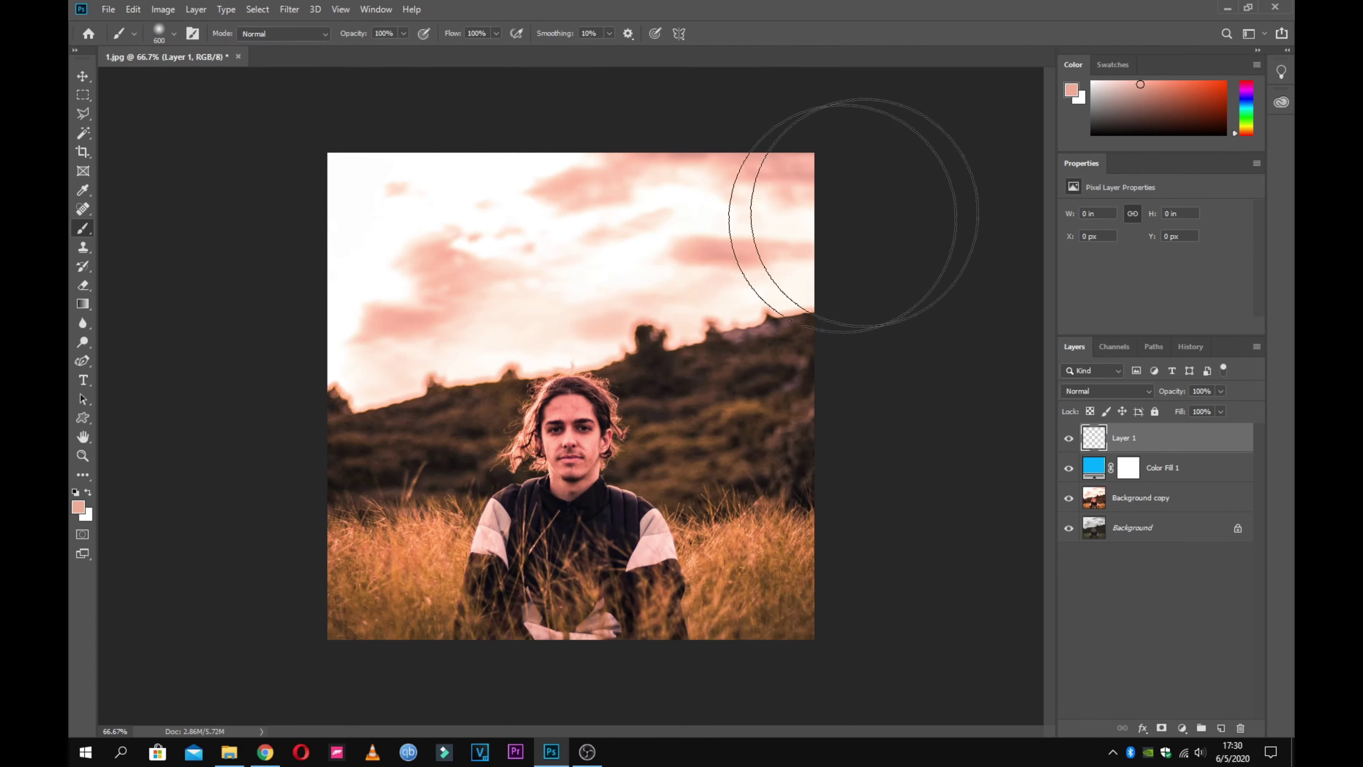
left_click(1219, 82)
left_click(396, 215)
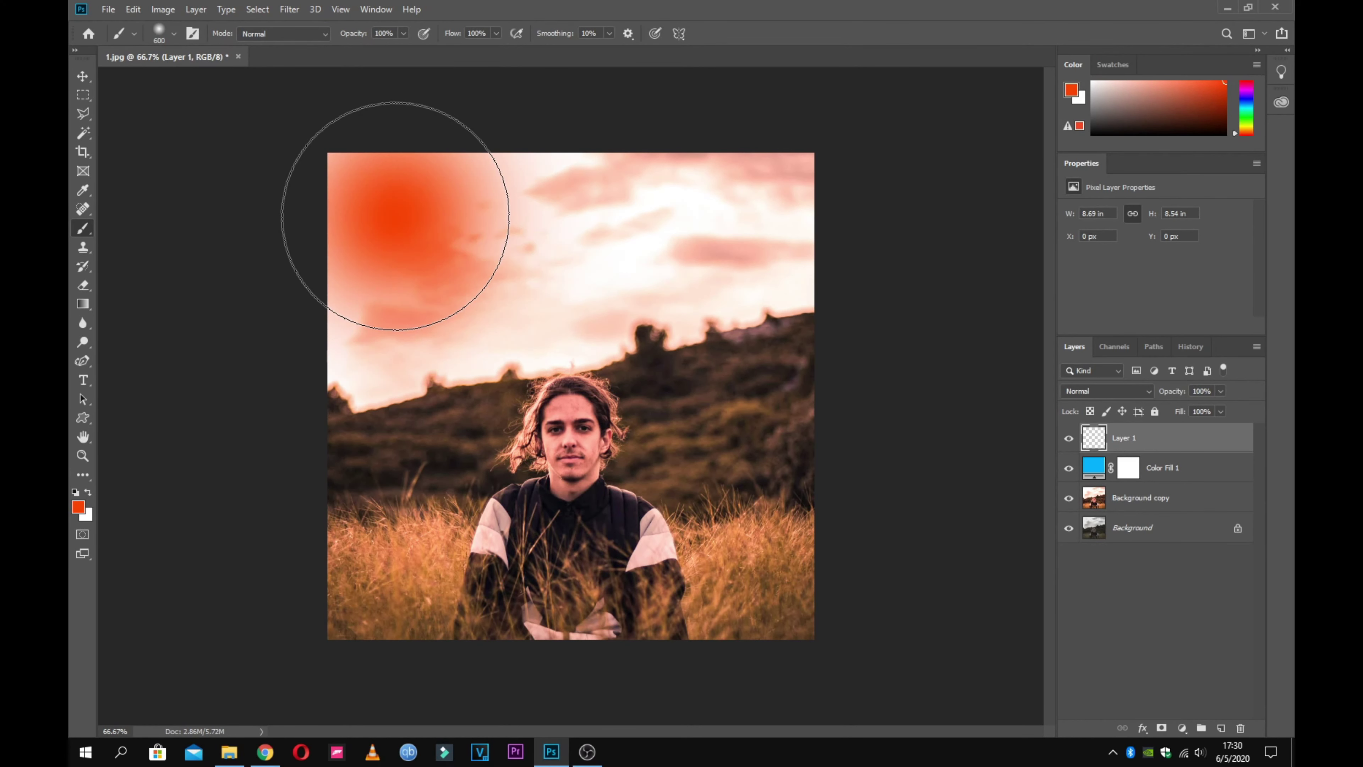
key("ctrl+z")
right_click(409, 254)
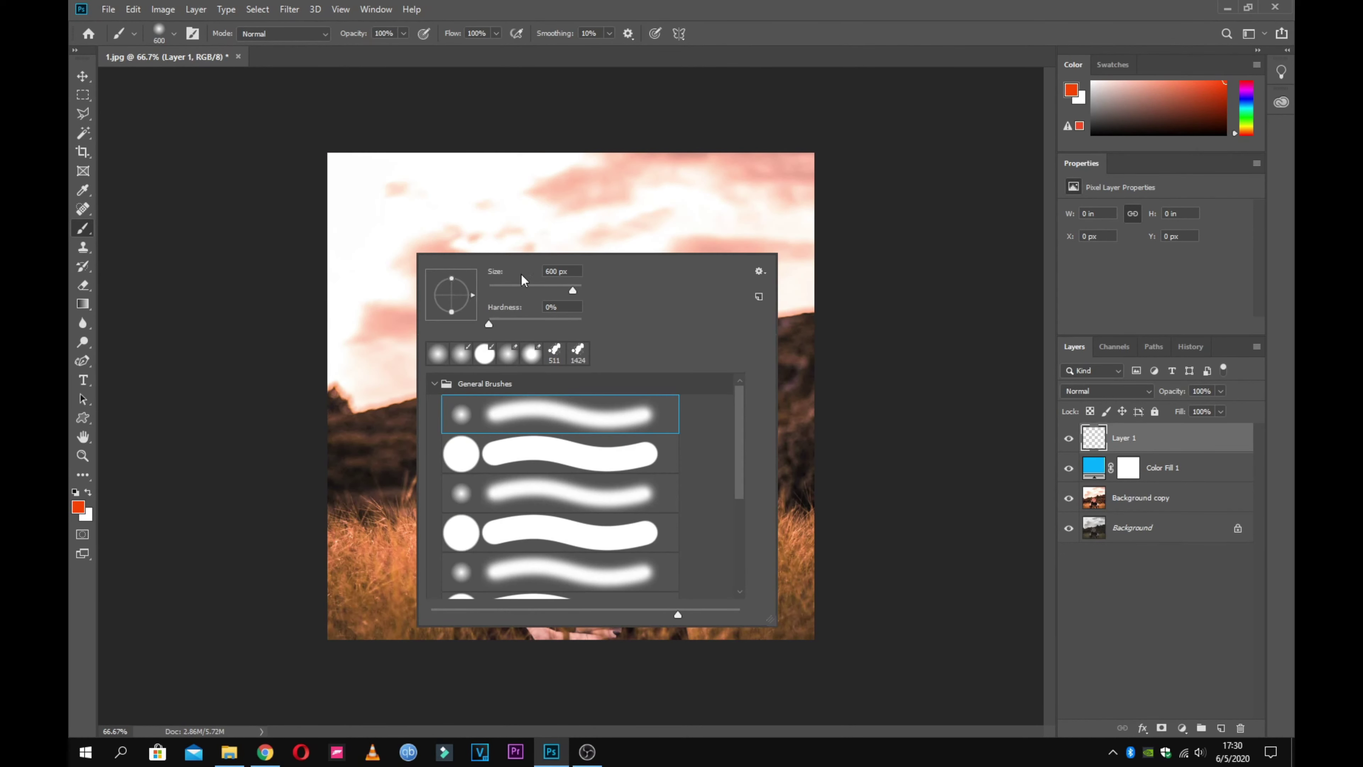
left_click_drag(524, 279, 678, 274)
left_click(464, 223)
key("ctrl+z")
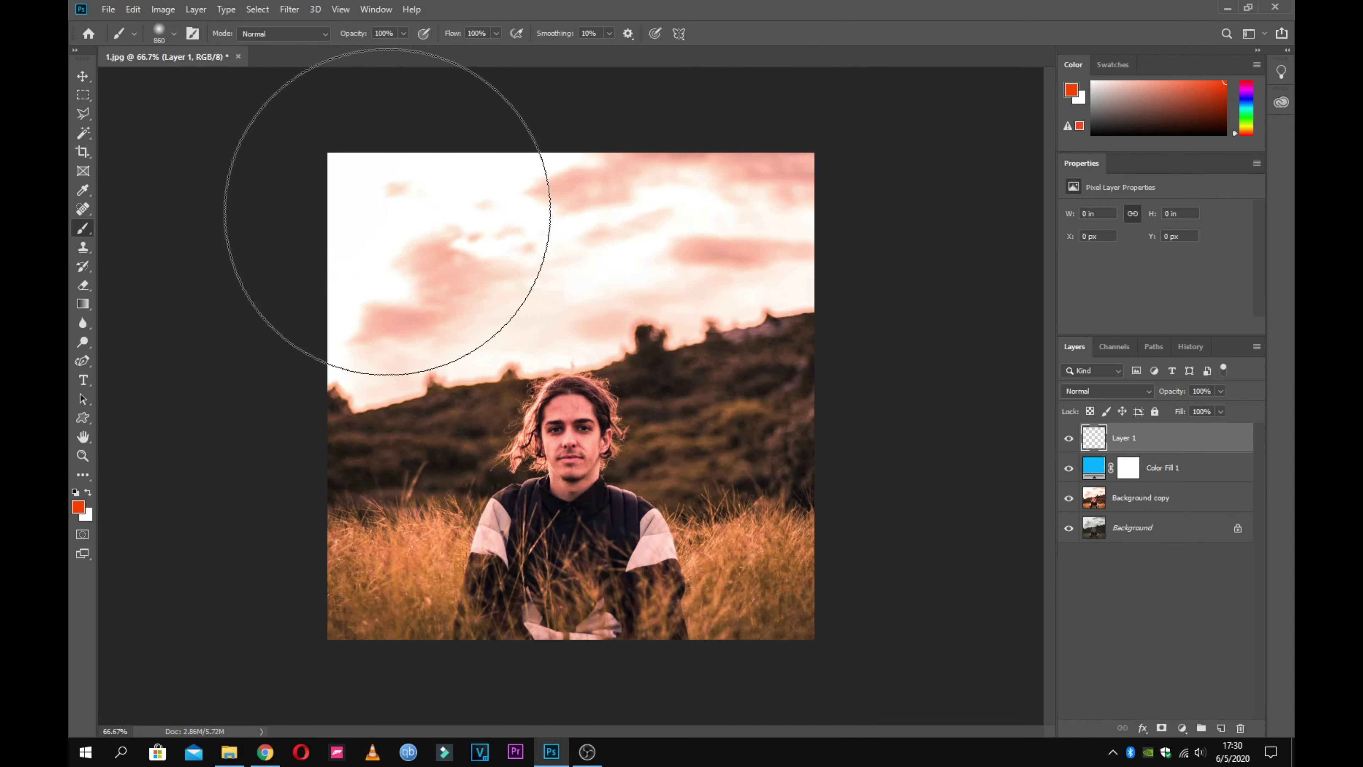
- Paint a soft red-orange glow over the top-left sky and fade Layer 1 to 56%
left_click(445, 240)
left_click_drag(444, 240, 504, 290)
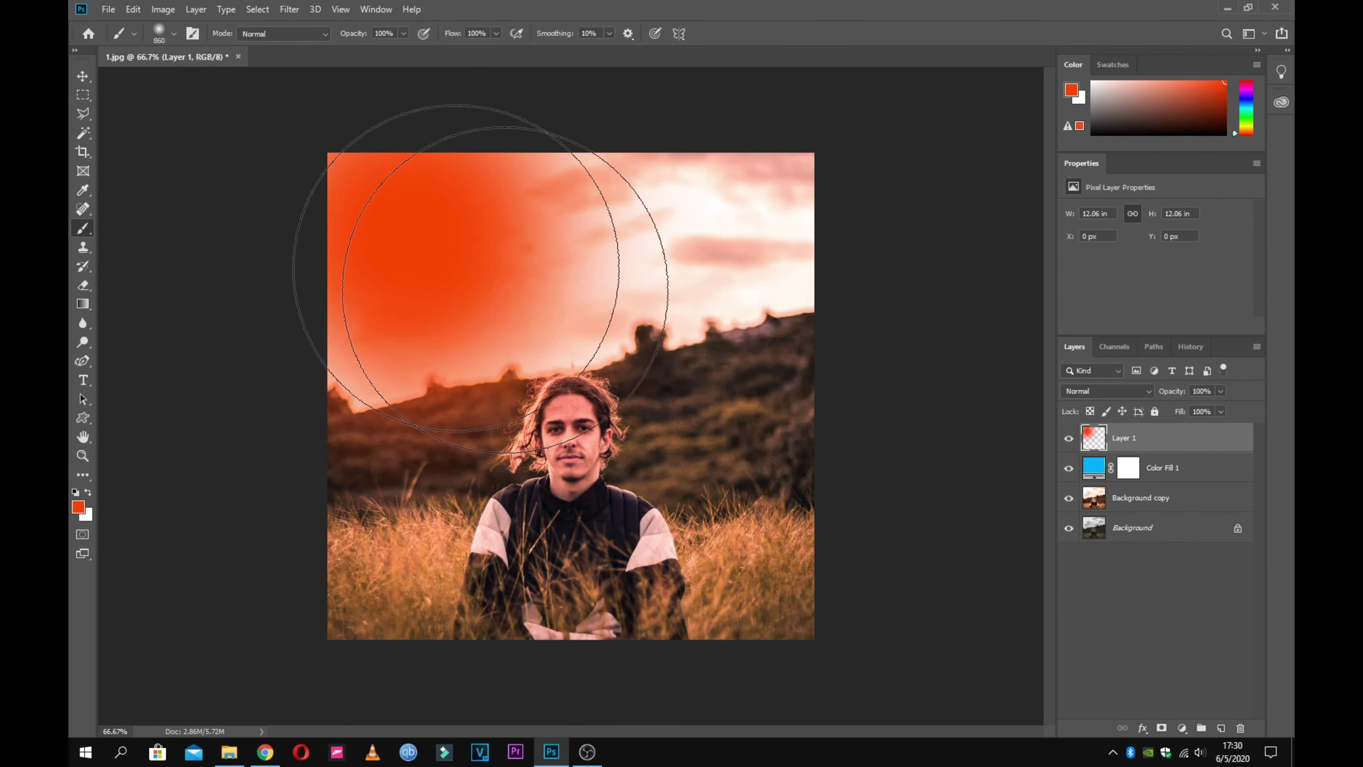
mouse_move(1176, 395)
left_mouse_down()
mouse_move(1130, 396)
mouse_move(1184, 395)
left_mouse_up()
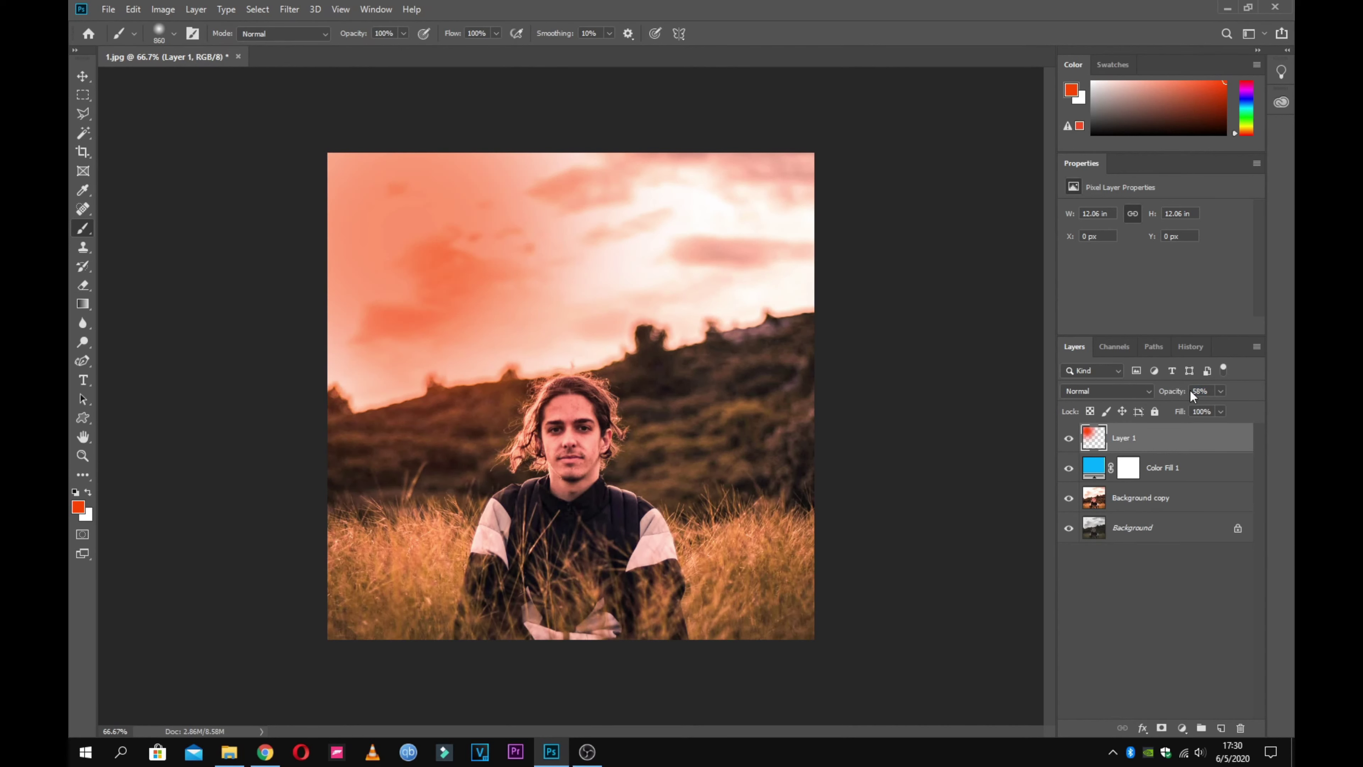
left_click_drag(1183, 391, 1180, 390)
- Give Layer 1 a red-orange Color Overlay (#ff4800) tinting the sky, then return to the Brush
double_click(1134, 406)
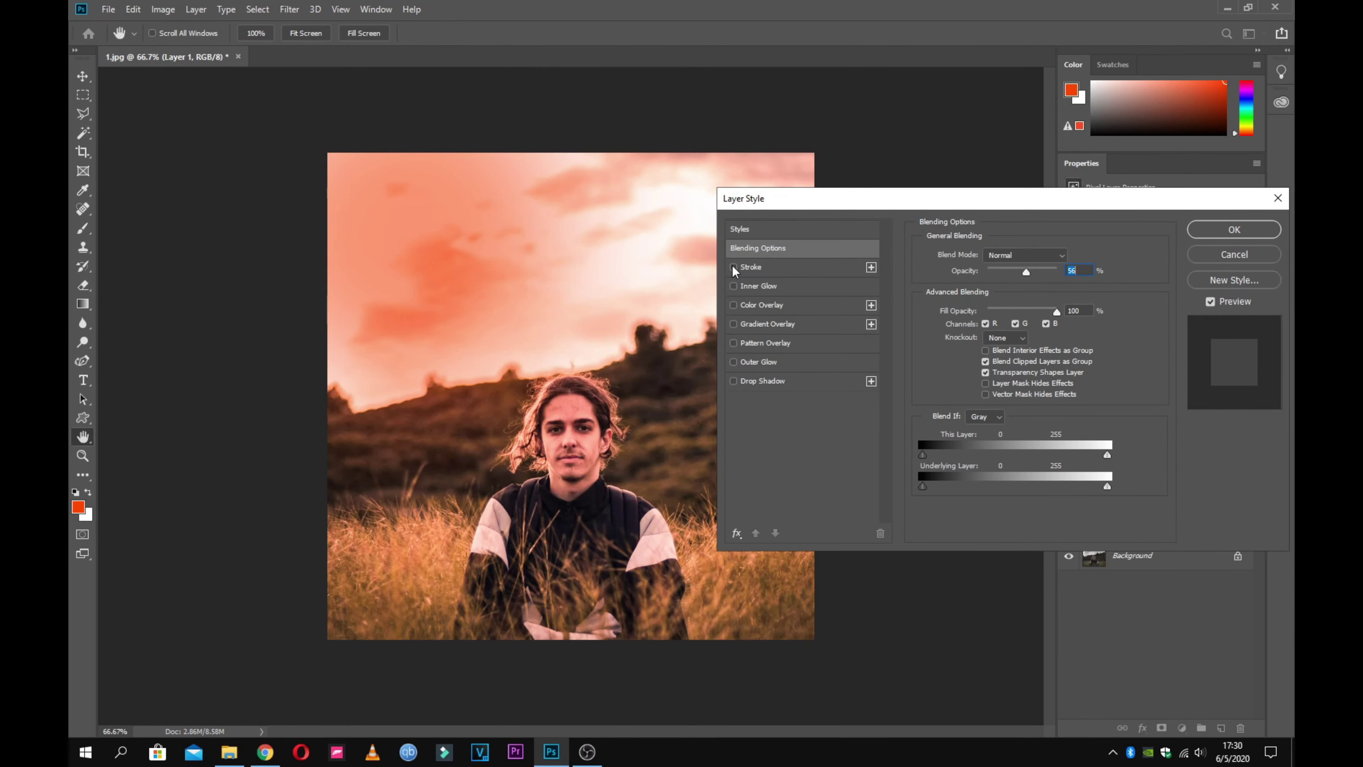
left_click(734, 305)
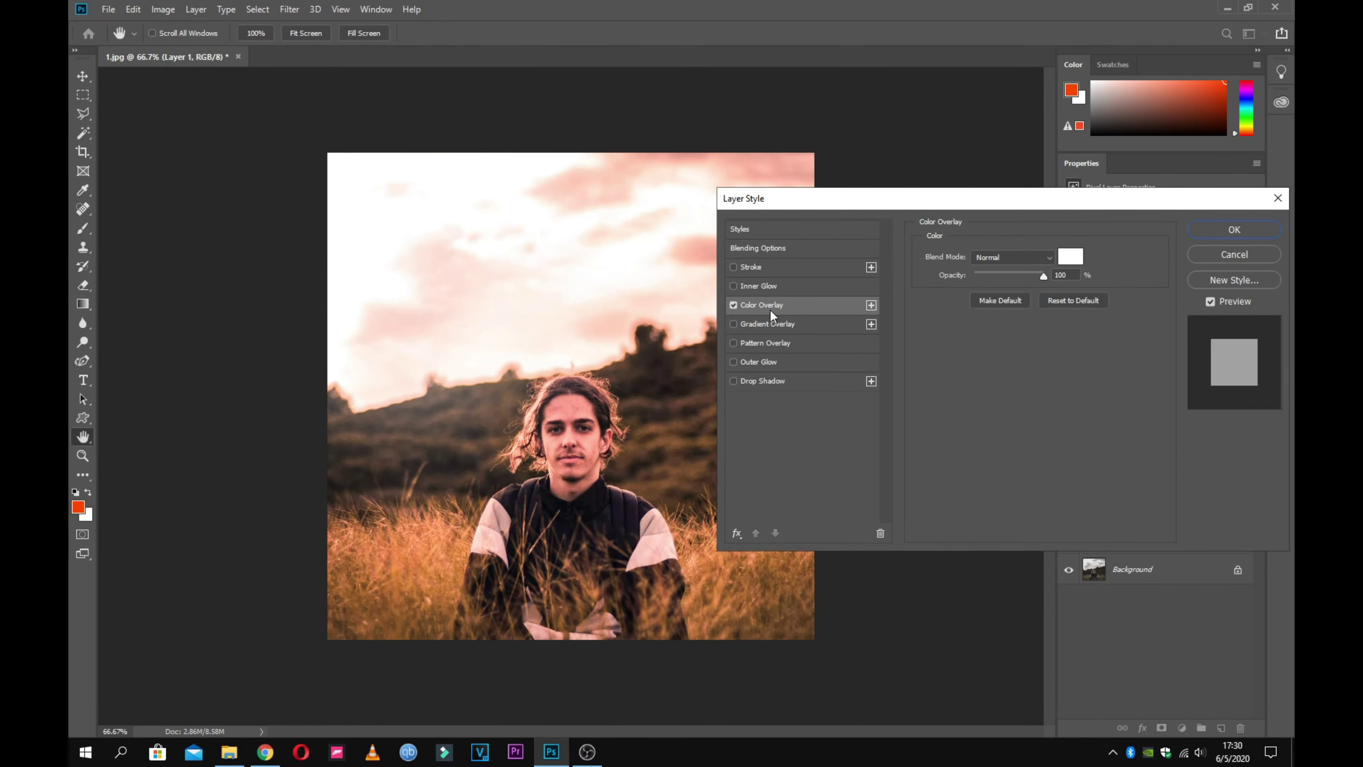
left_click(1079, 264)
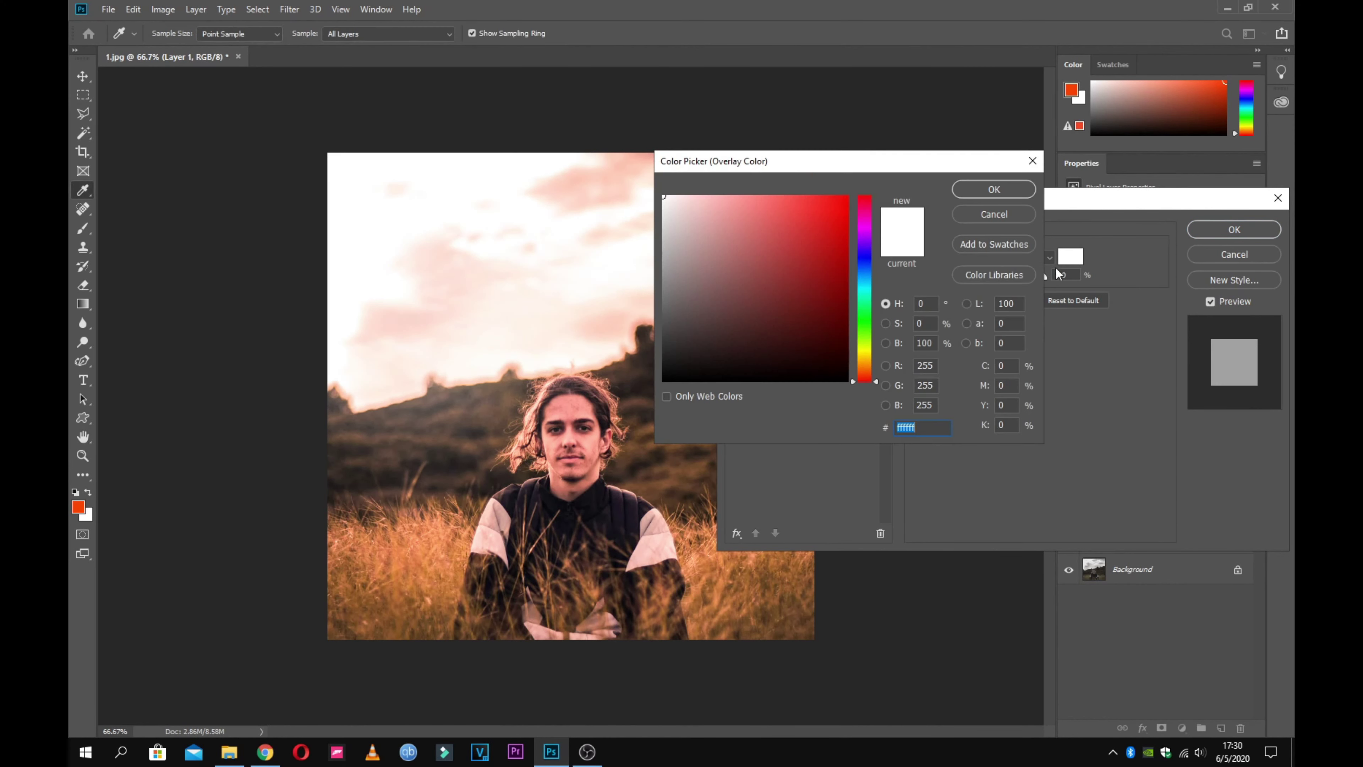
type("ff0000")
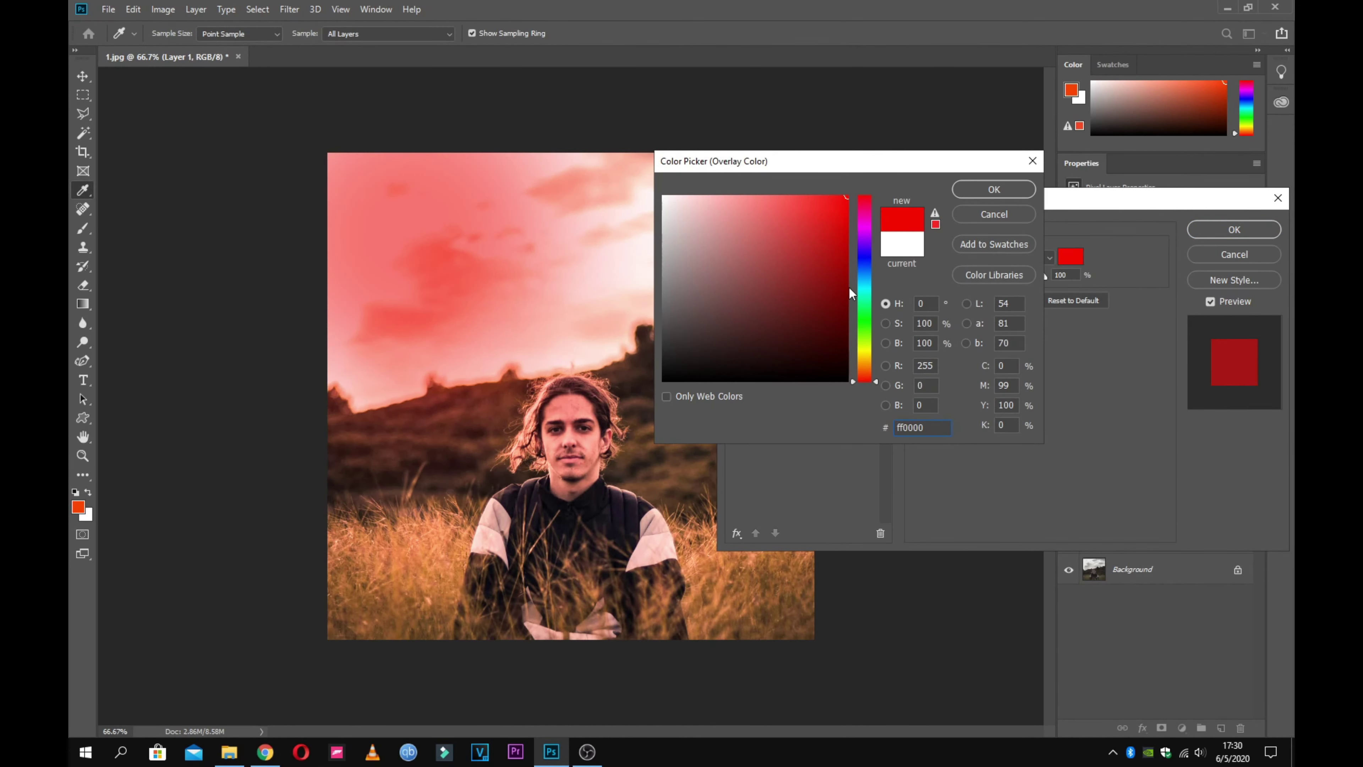
left_click(868, 367)
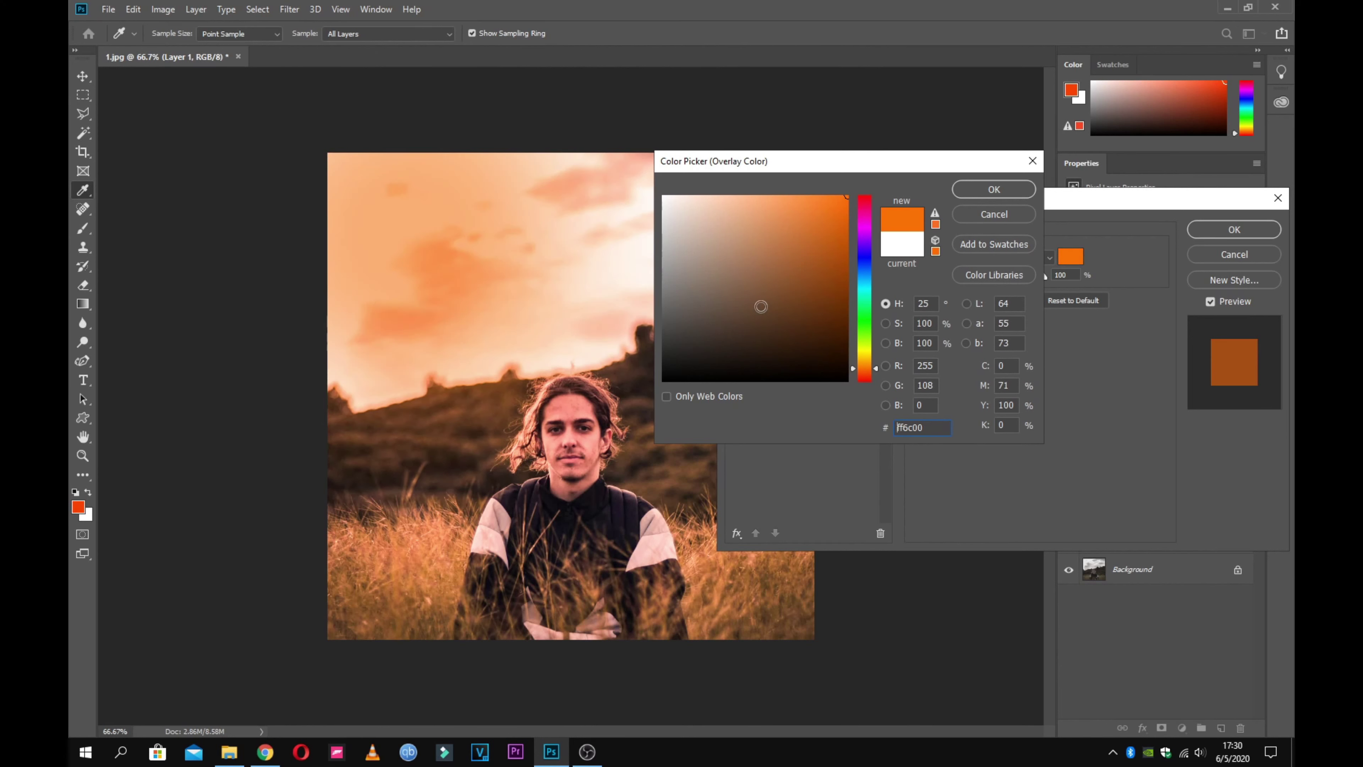
left_click_drag(866, 368, 862, 372)
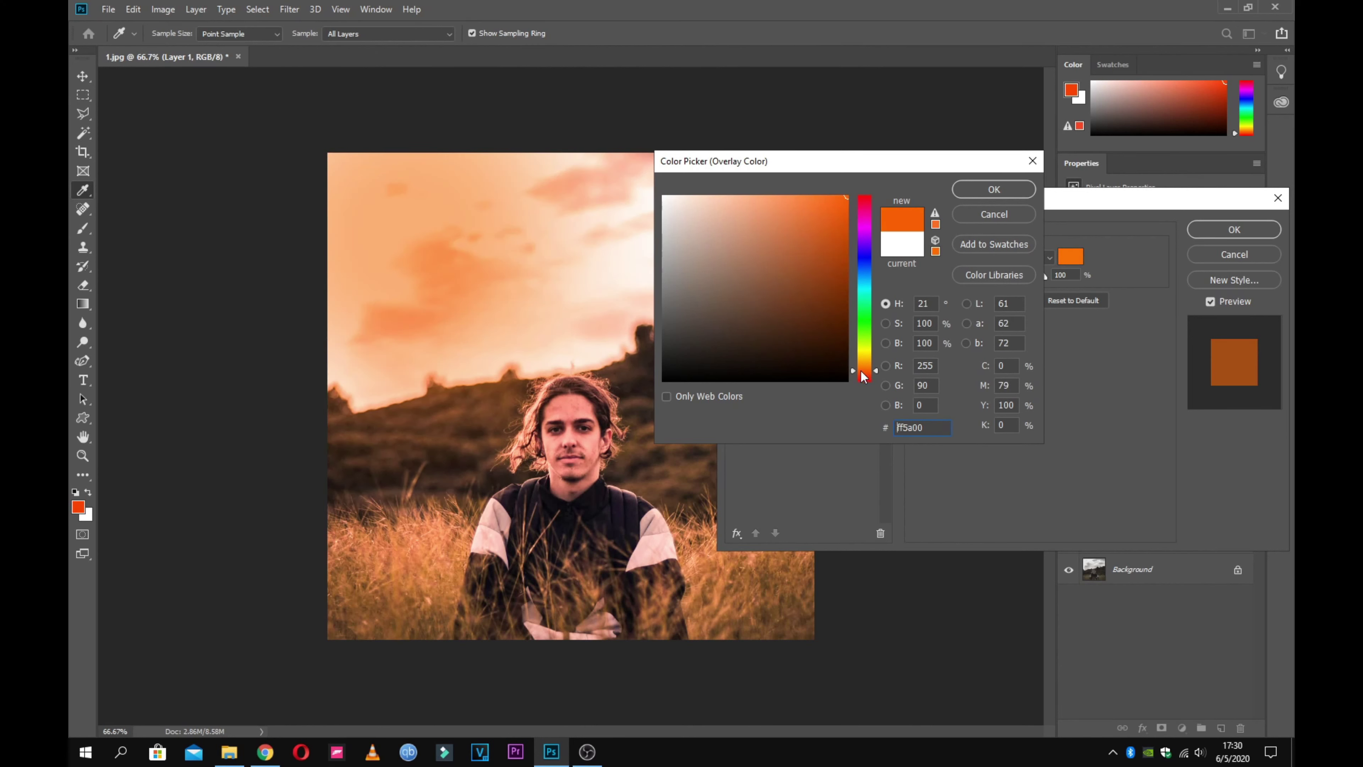
left_click(861, 371)
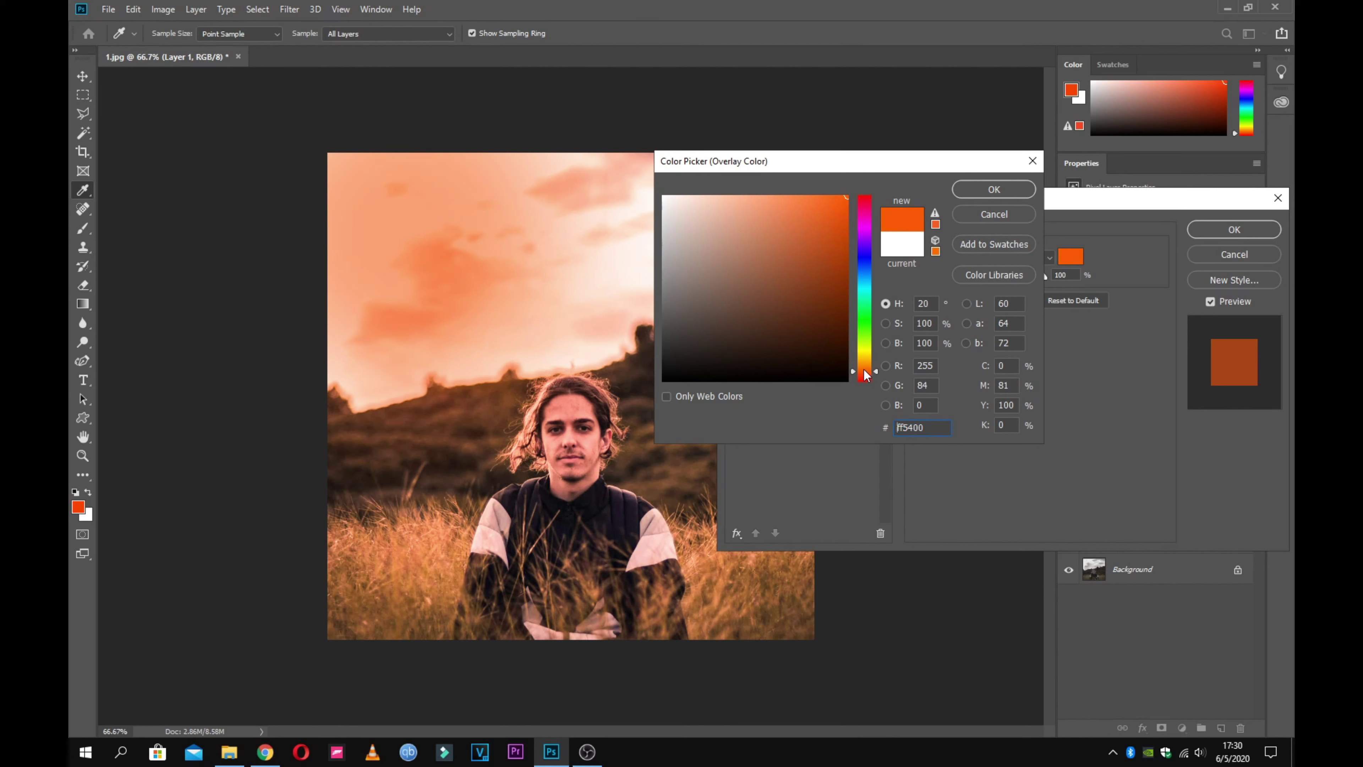
left_click_drag(865, 372, 872, 372)
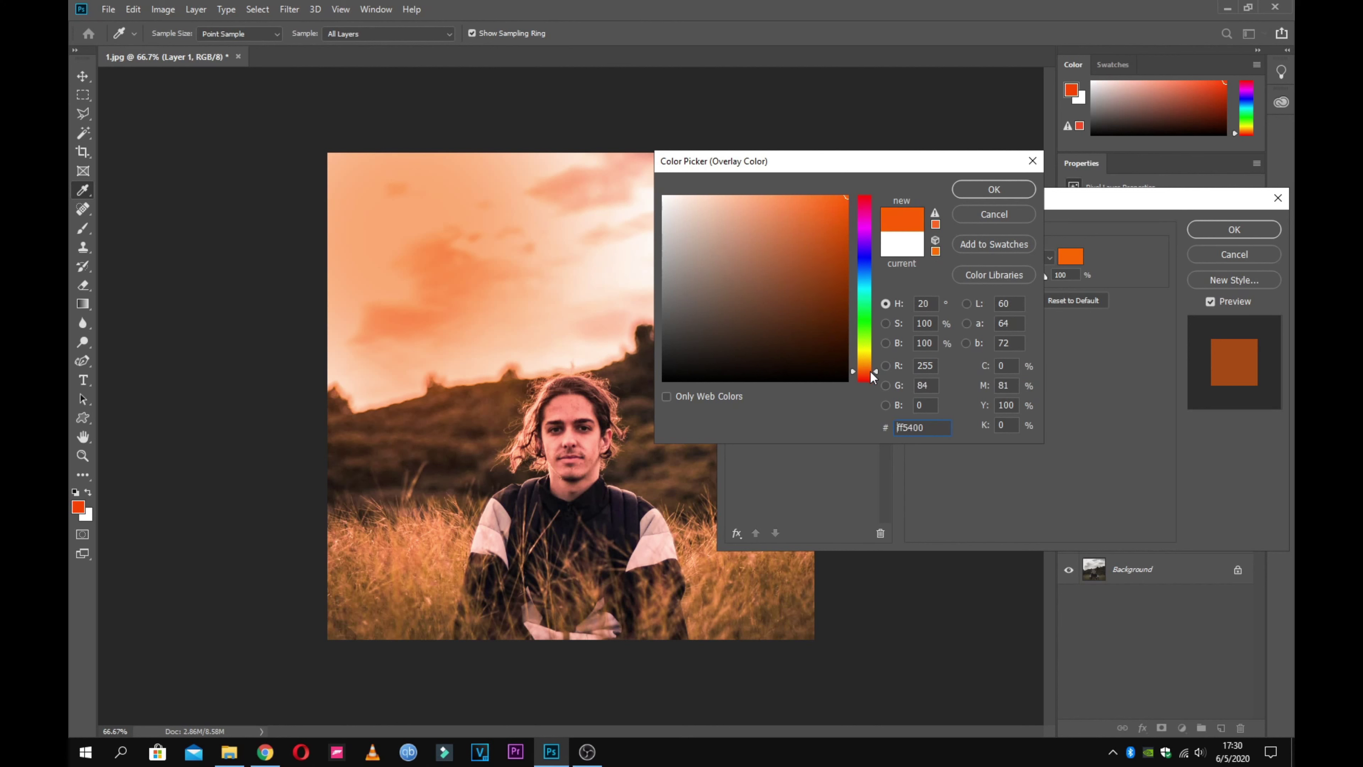
left_click(992, 191)
left_click(1233, 229)
key("b")
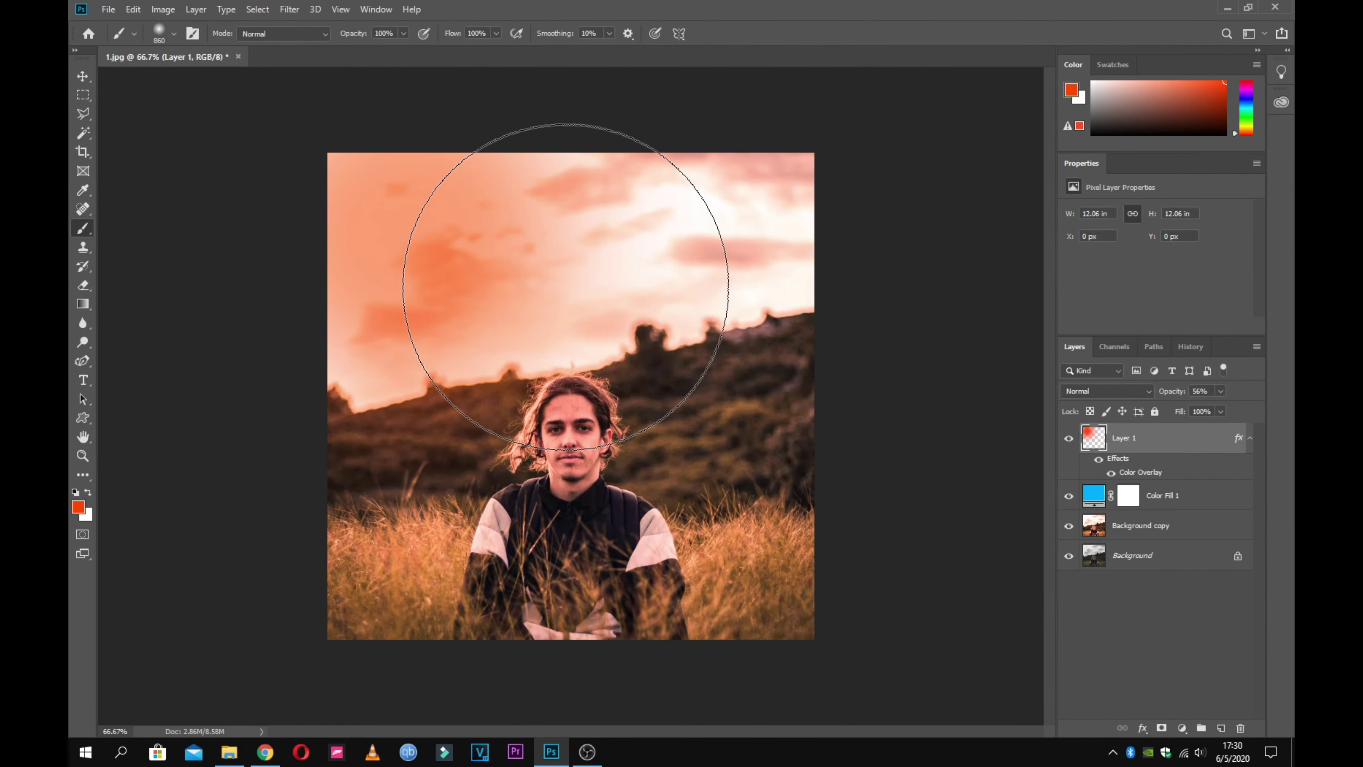
left_click(1092, 82)
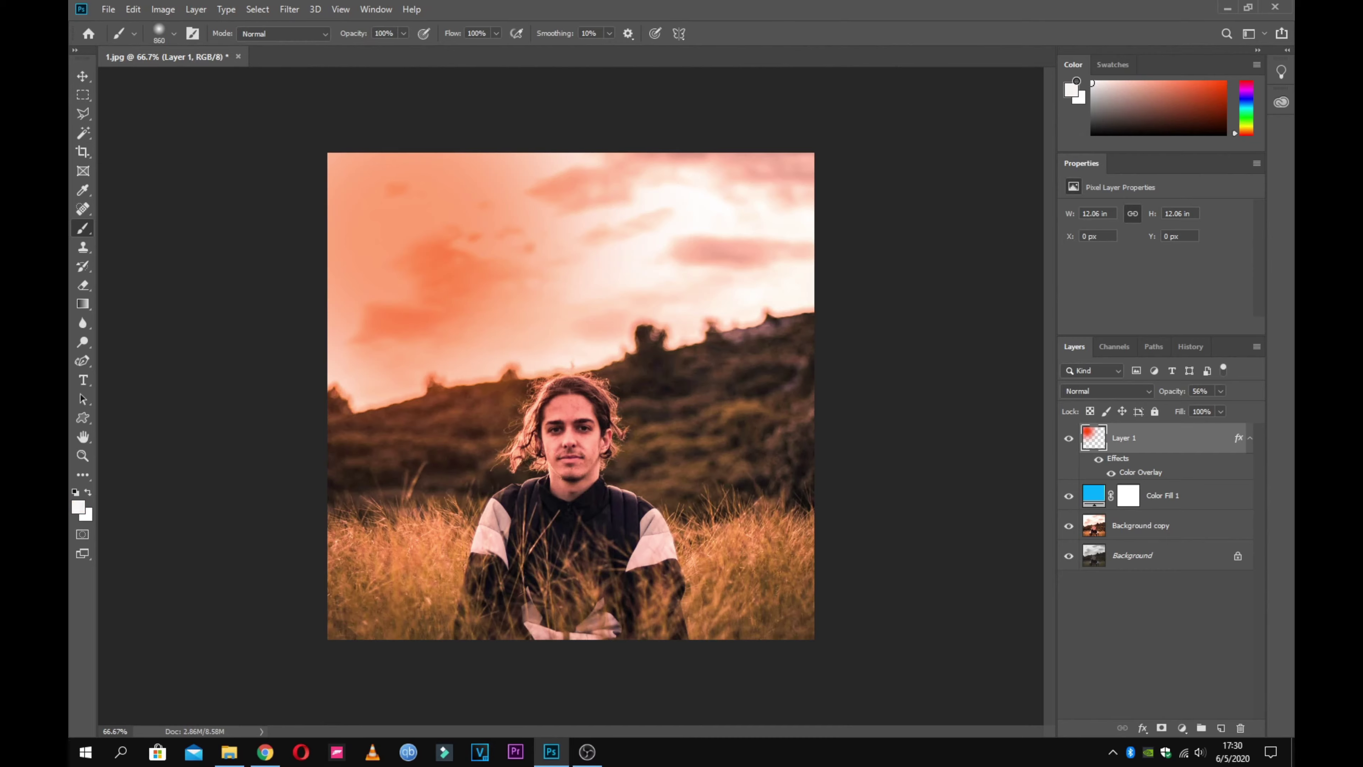
left_click(280, 749)
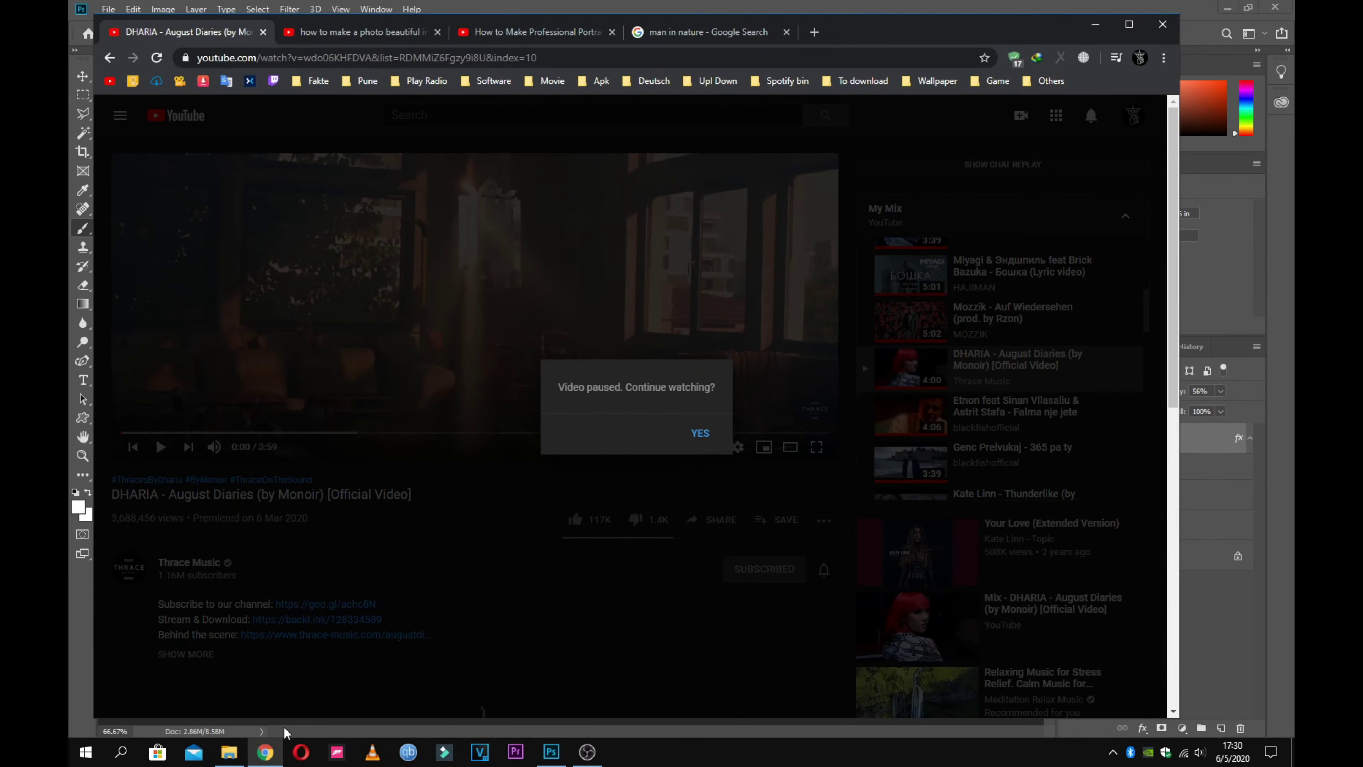
left_click(699, 433)
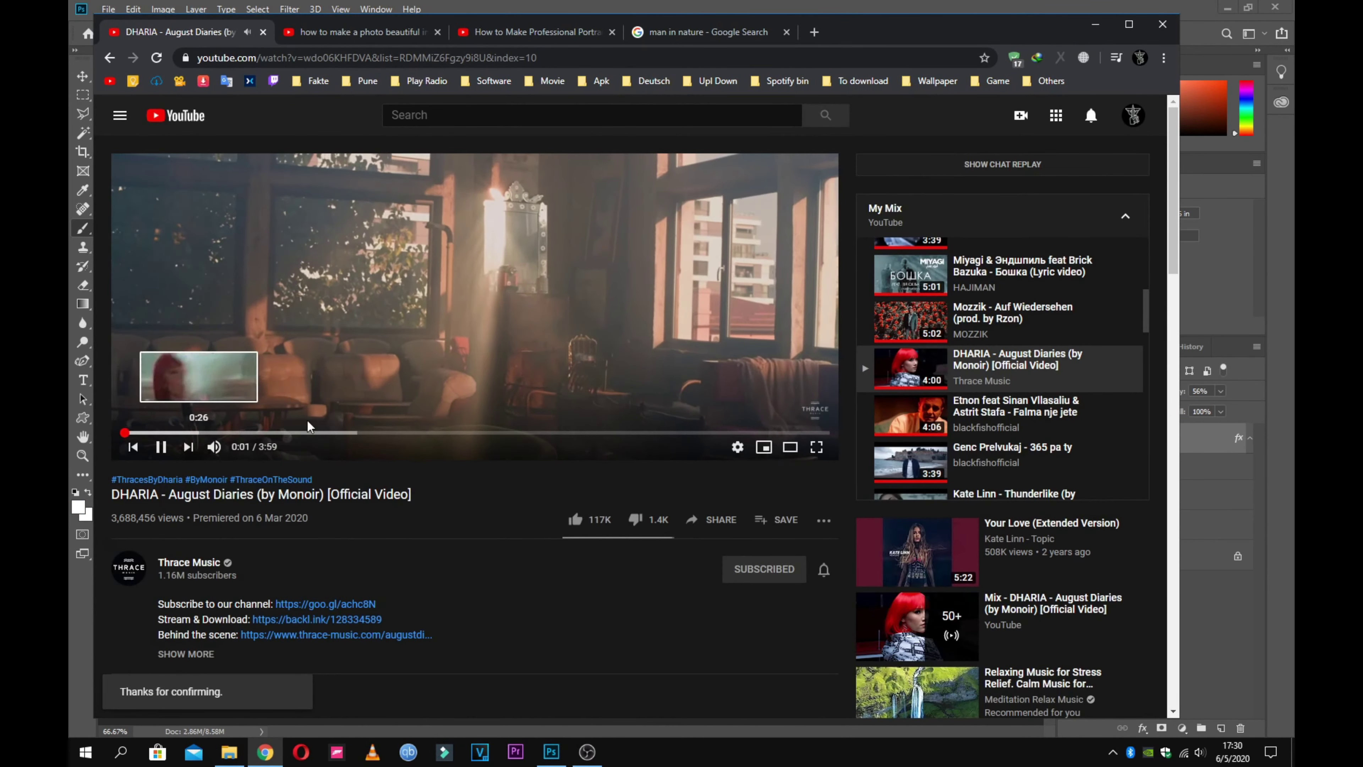
scroll(1002, 357, "up", 5)
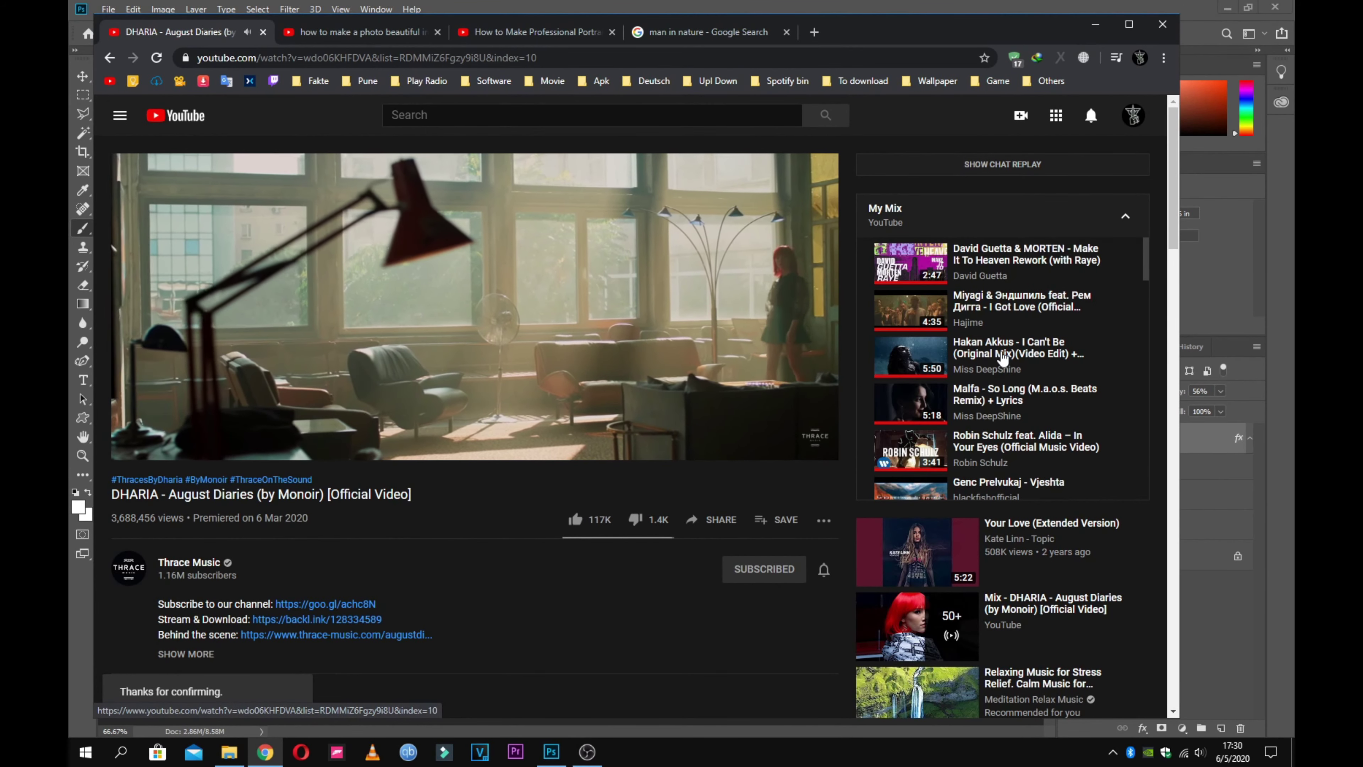
left_click(1020, 253)
left_click(1096, 24)
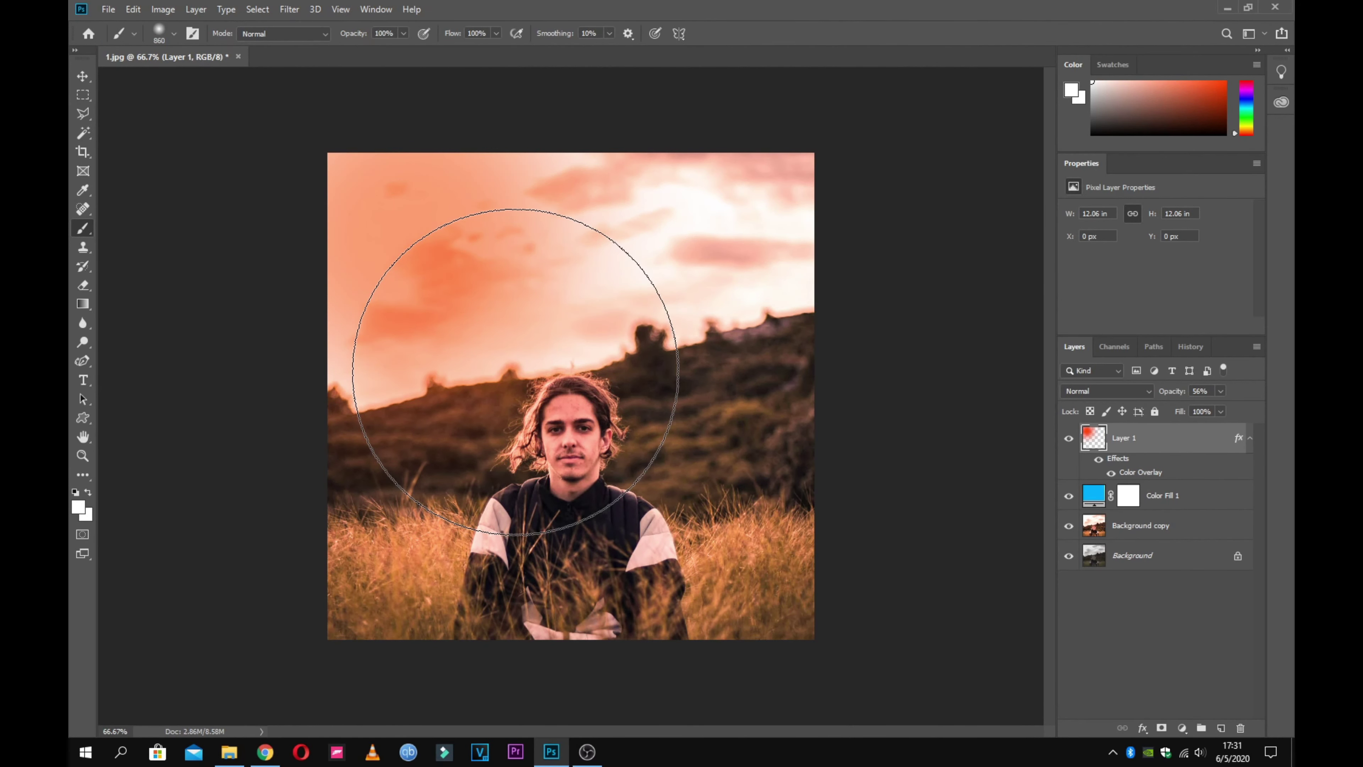
- Undo the extra orange stroke and brush a white glow into the top-left sky on new Layer 2
mouse_move(515, 372)
left_mouse_down()
mouse_move(365, 259)
mouse_move(389, 200)
left_mouse_up()
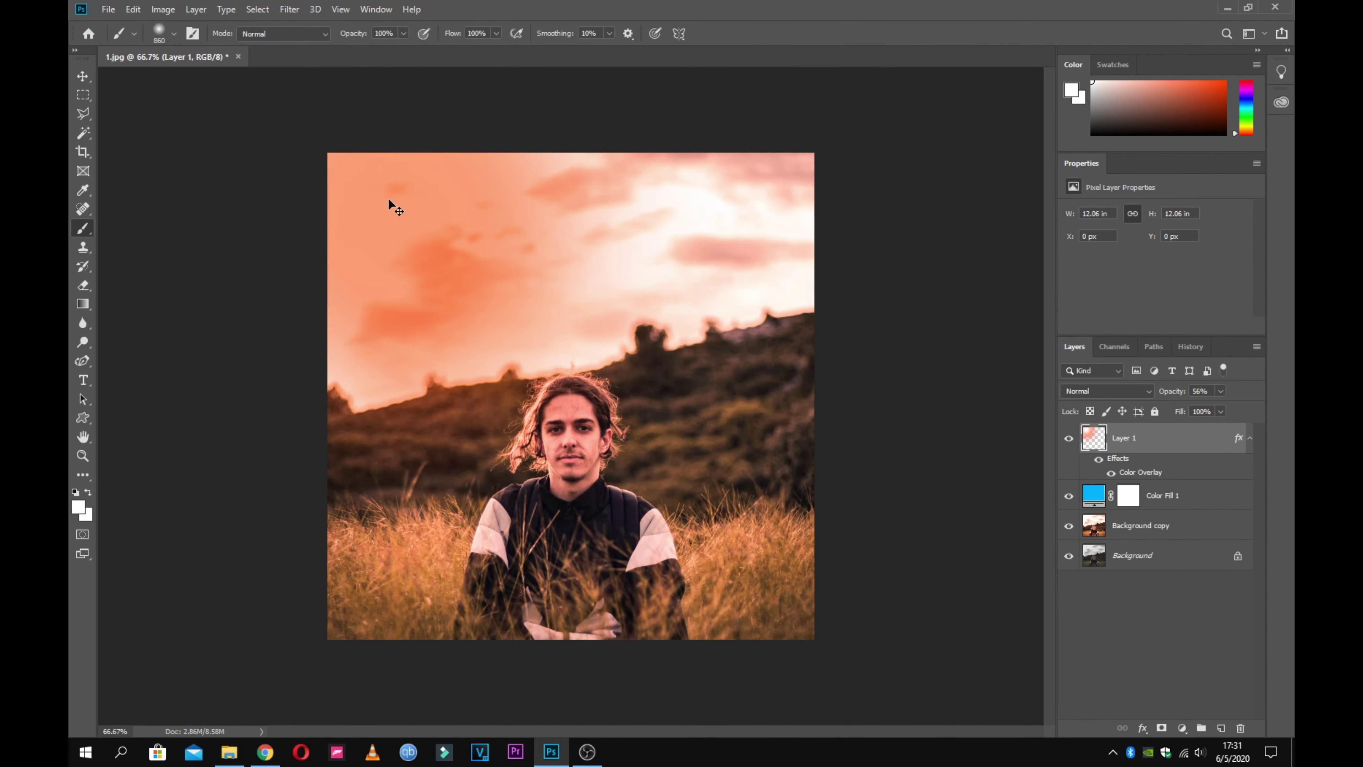
key("ctrl+z")
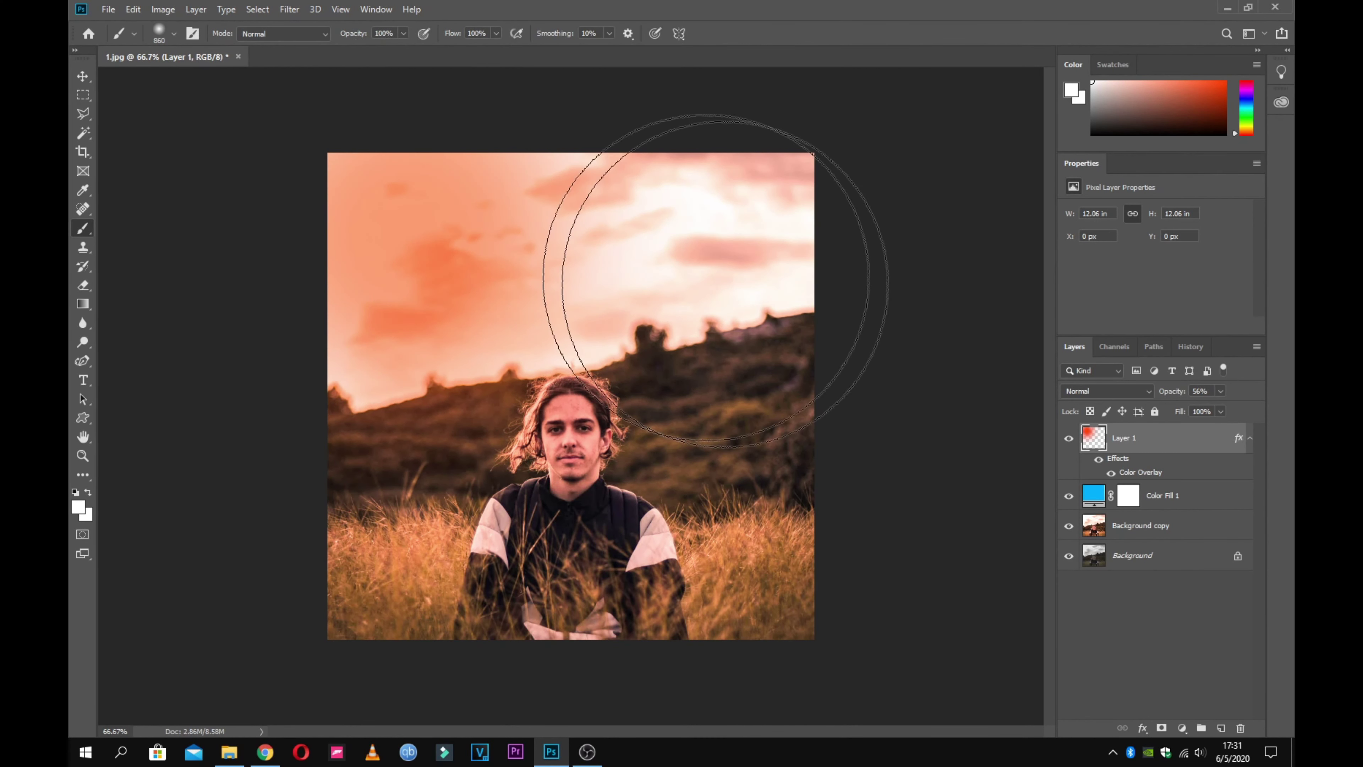
left_click(1221, 728)
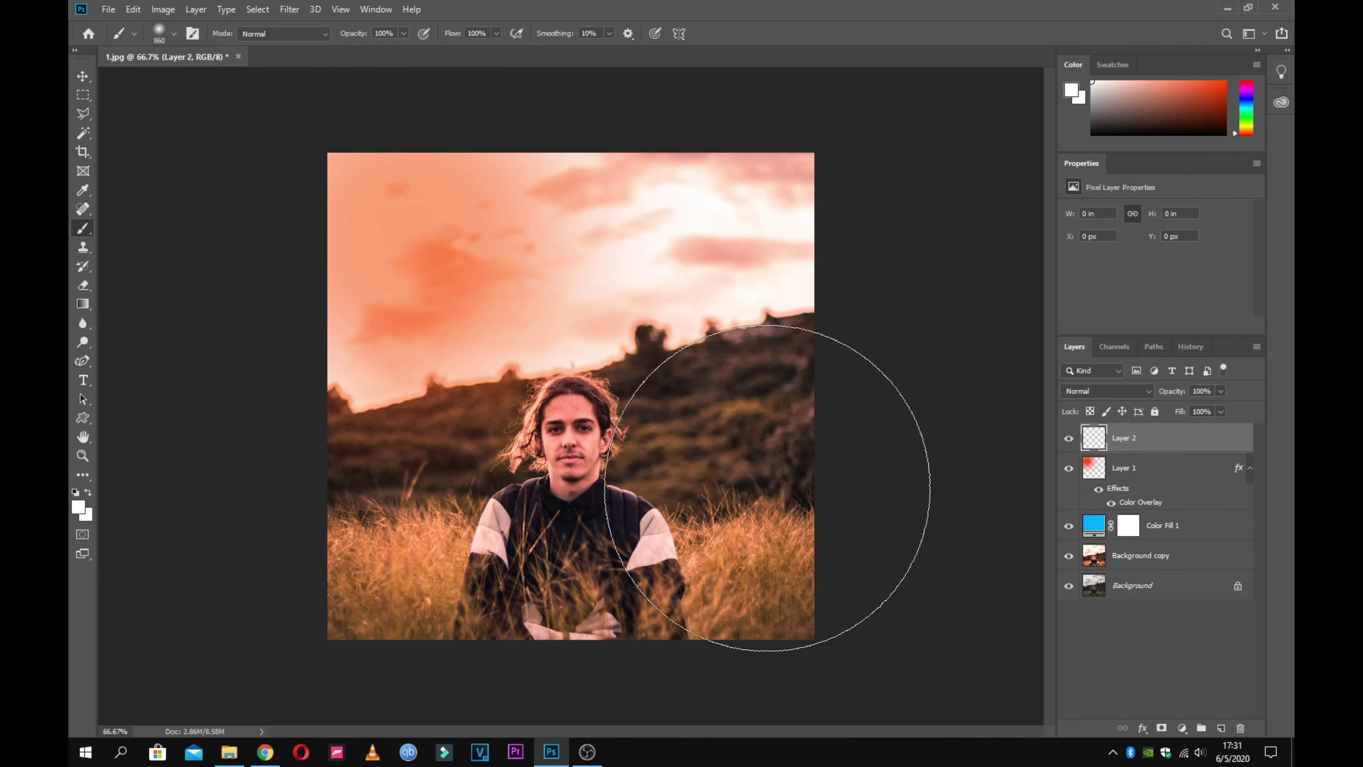
left_click(408, 268)
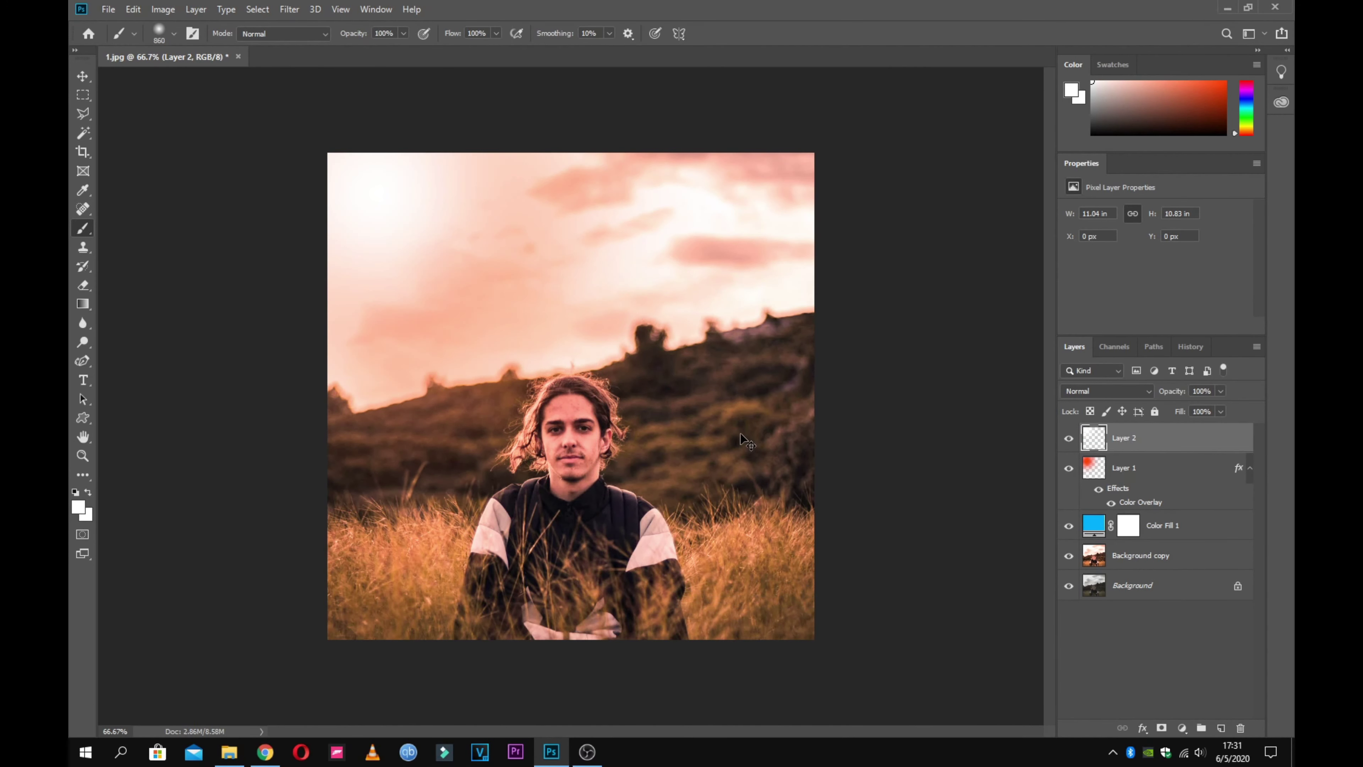
key("ctrl+z")
left_click(385, 188)
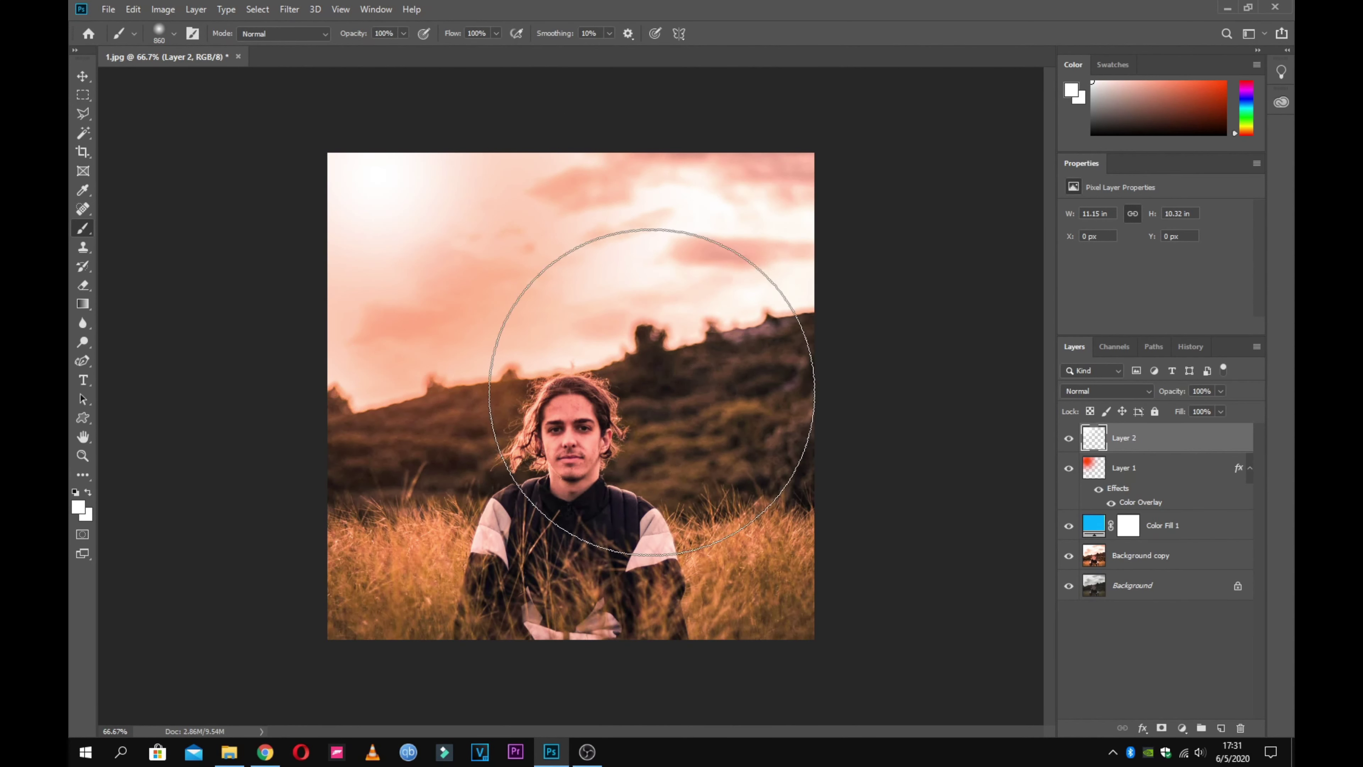
left_click(83, 76)
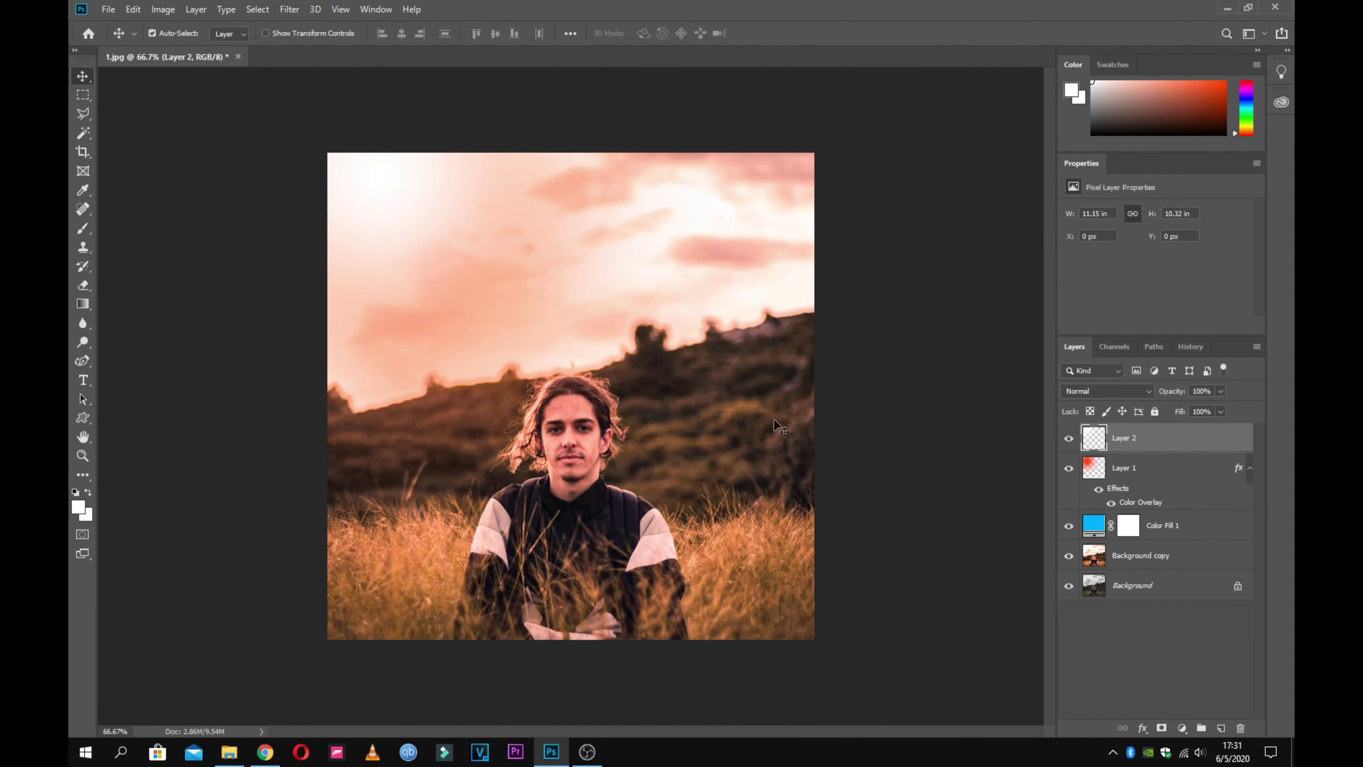
- Merge Background copy, Color Fill 1, Layer 1 and Layer 2 into one layer
left_click(1149, 565)
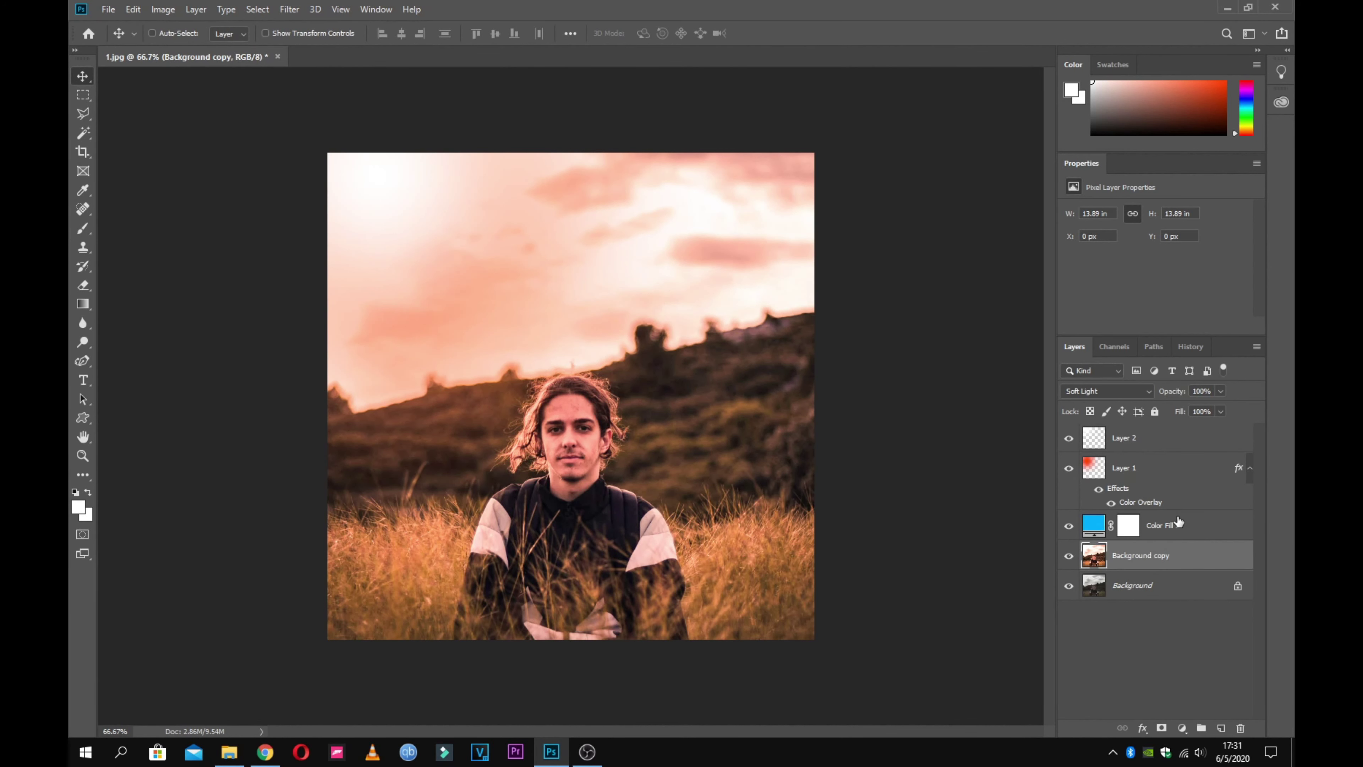
left_click(1171, 537, "shift")
left_click(1179, 471, "shift")
left_click(1177, 439, "shift")
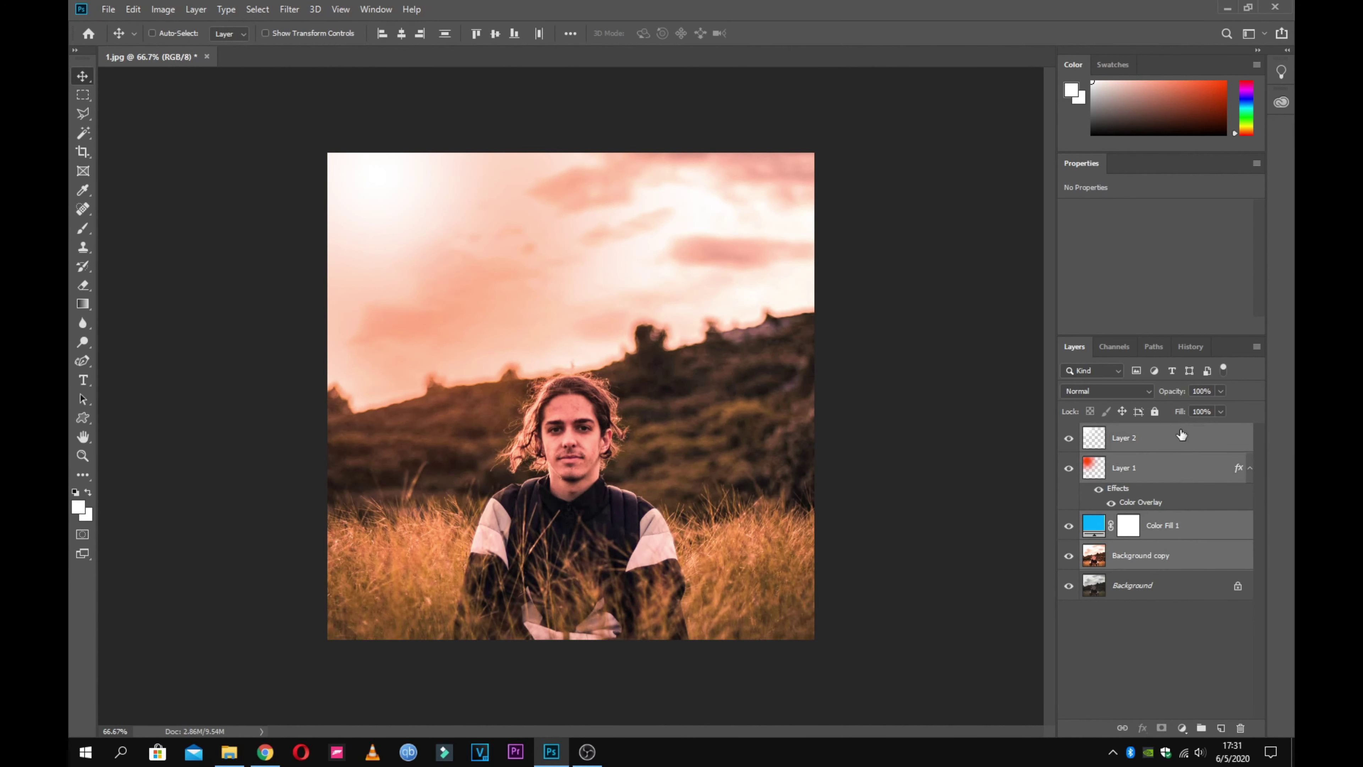
right_click(1160, 465)
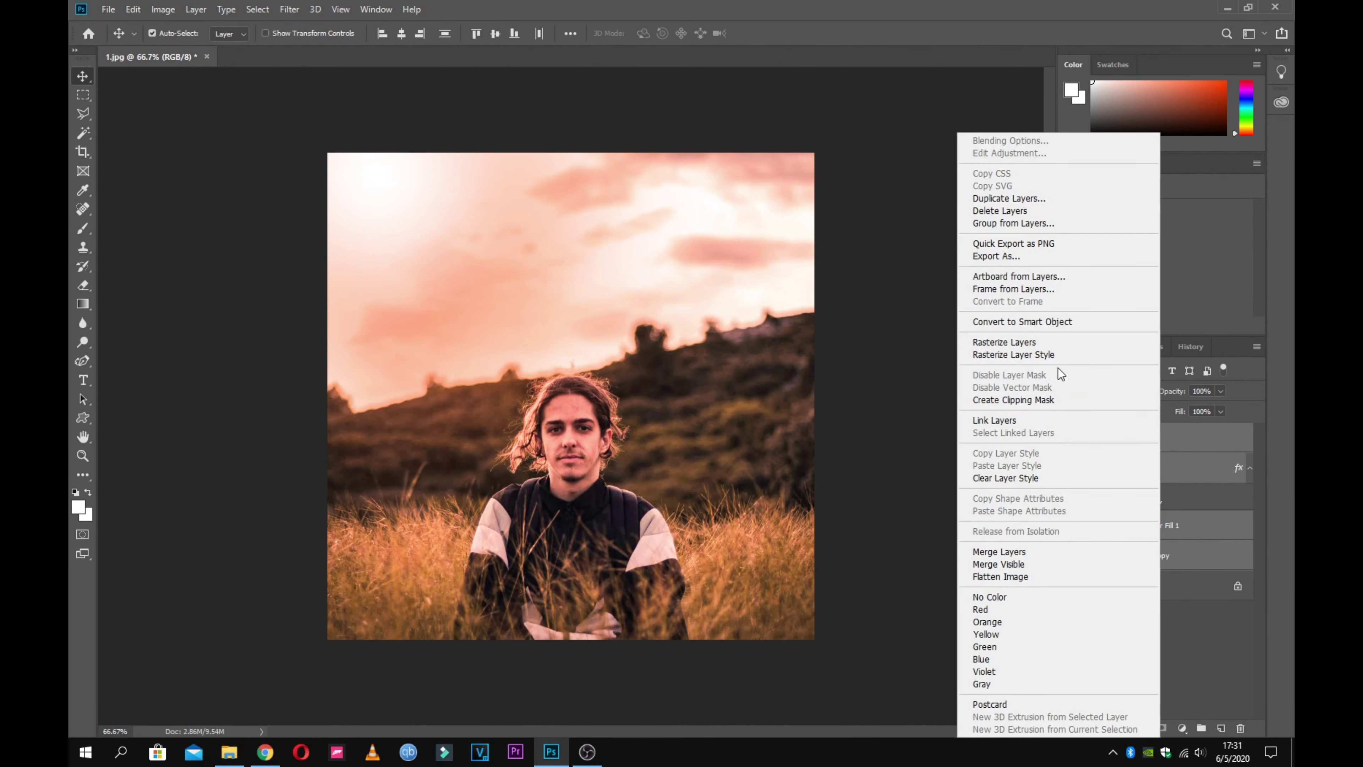
left_click(1020, 553)
- Toggle the merged Layer 2's visibility to compare the original and warm-graded photo
left_click(1069, 438)
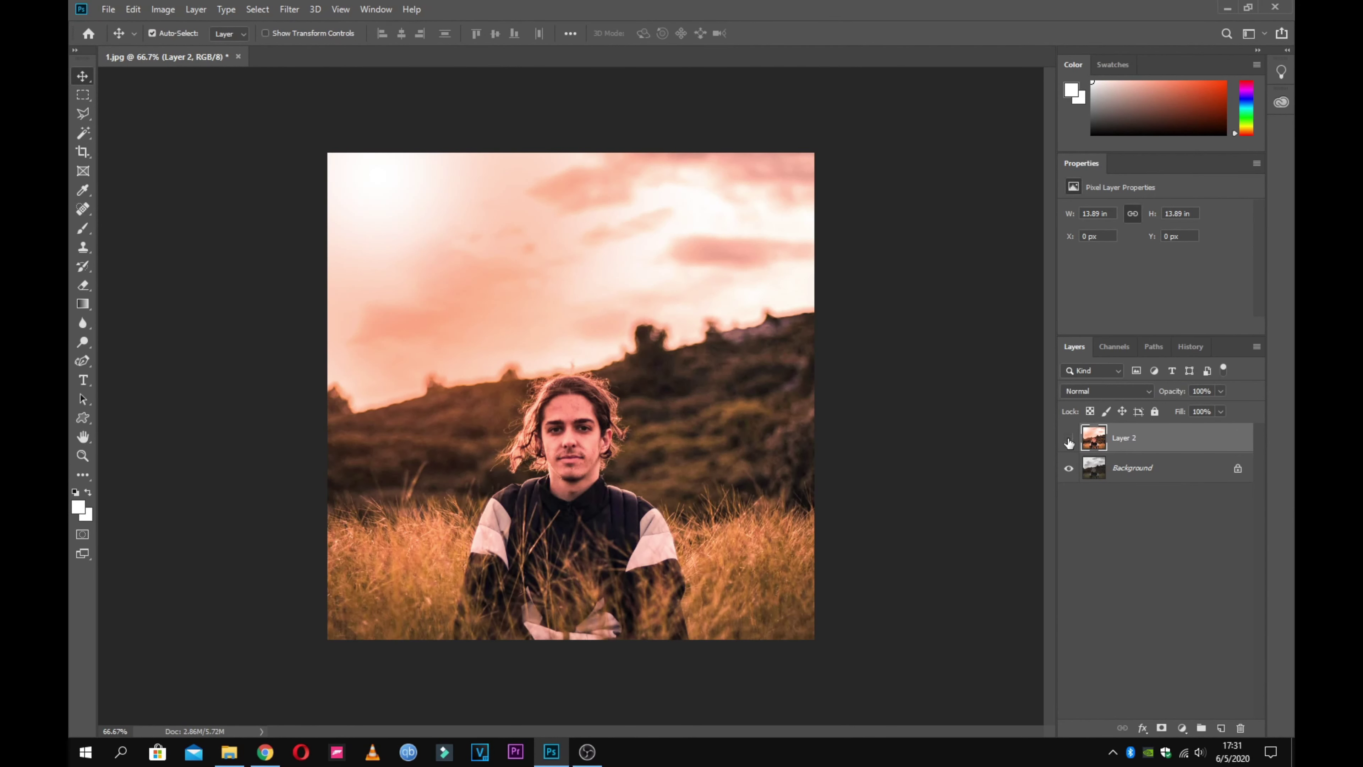
left_click(1069, 438)
key("b")
left_click(1069, 438)
left_click(1069, 438)
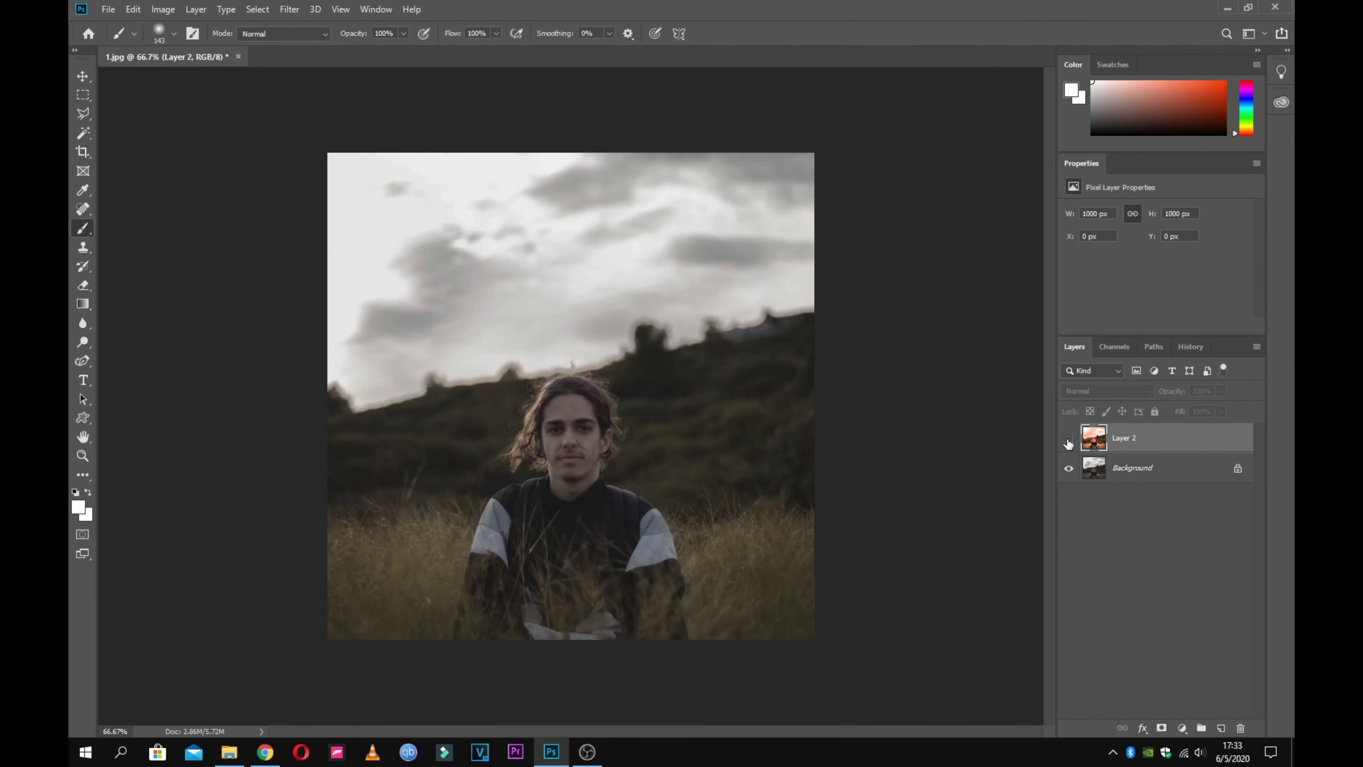
left_click(1068, 438)
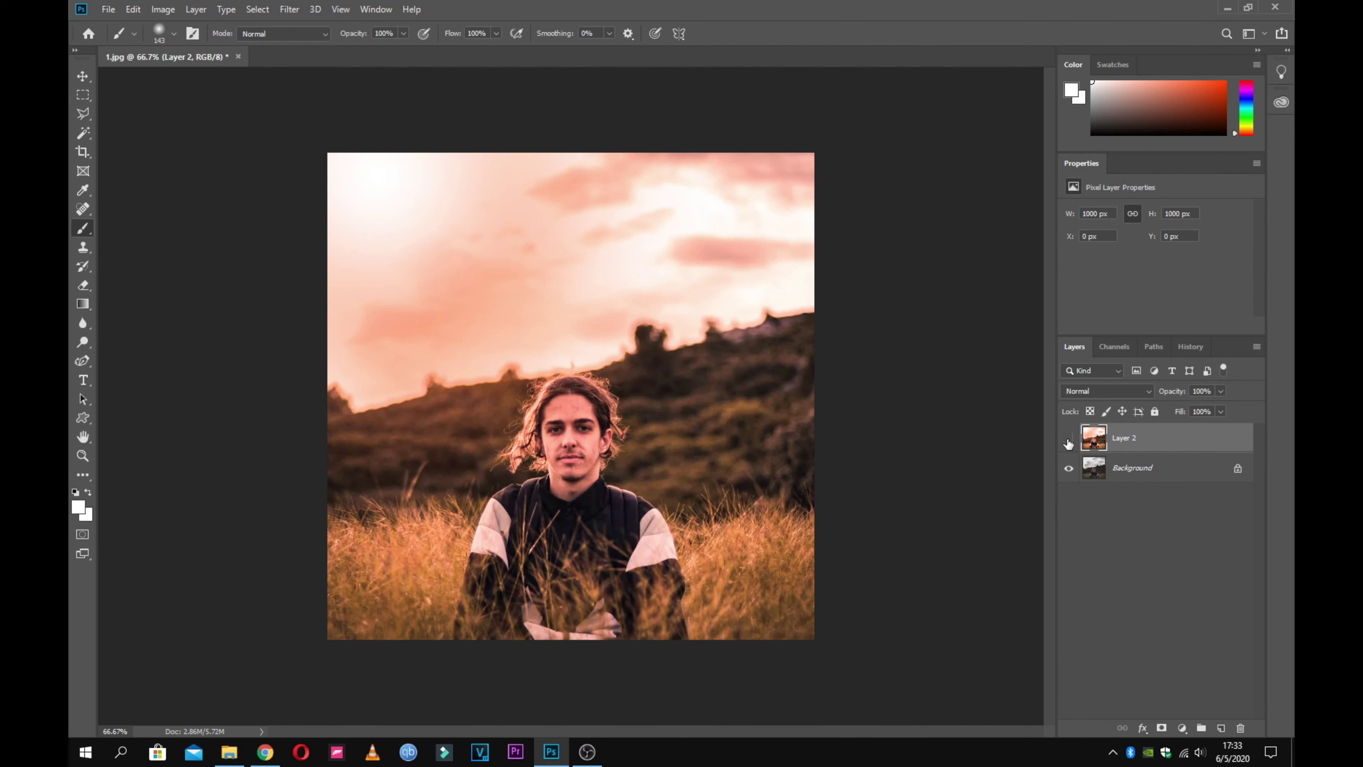
left_click(1068, 438)
left_click(1069, 438)
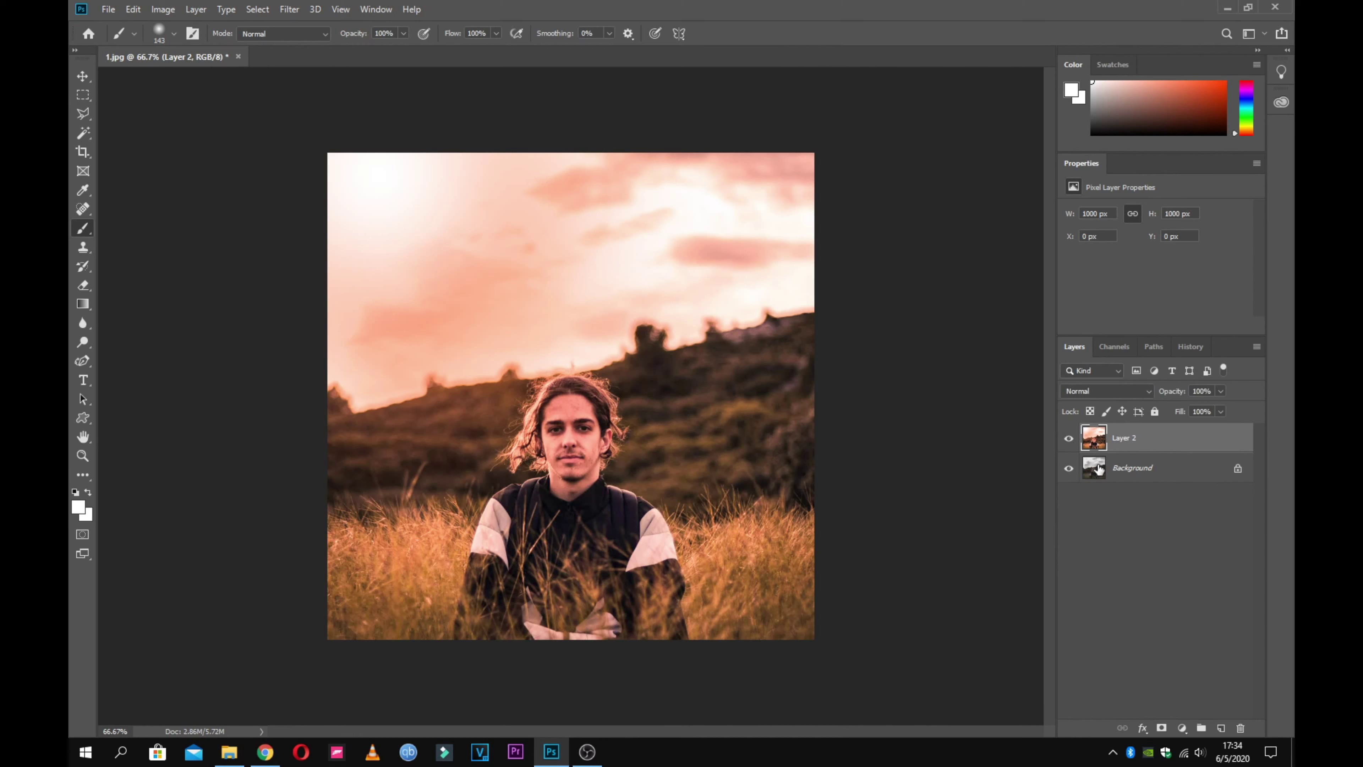